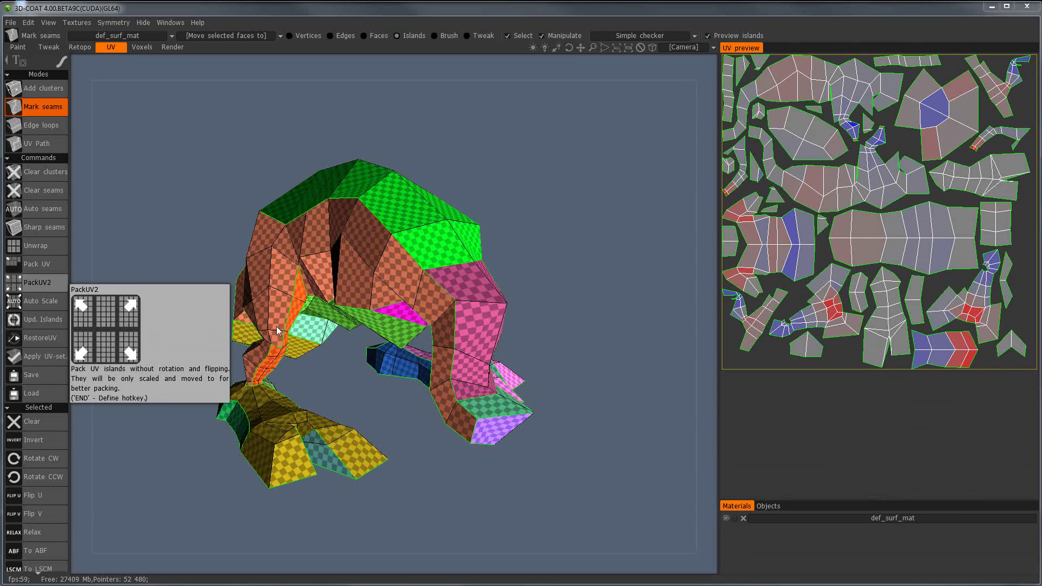
{"action": "mouse_move", "coordinate": [351, 341]}
{"action": "left_mouse_down"}
{"action": "mouse_move", "coordinate": [319, 338]}
{"action": "mouse_move", "coordinate": [364, 345]}
{"action": "left_mouse_up"}
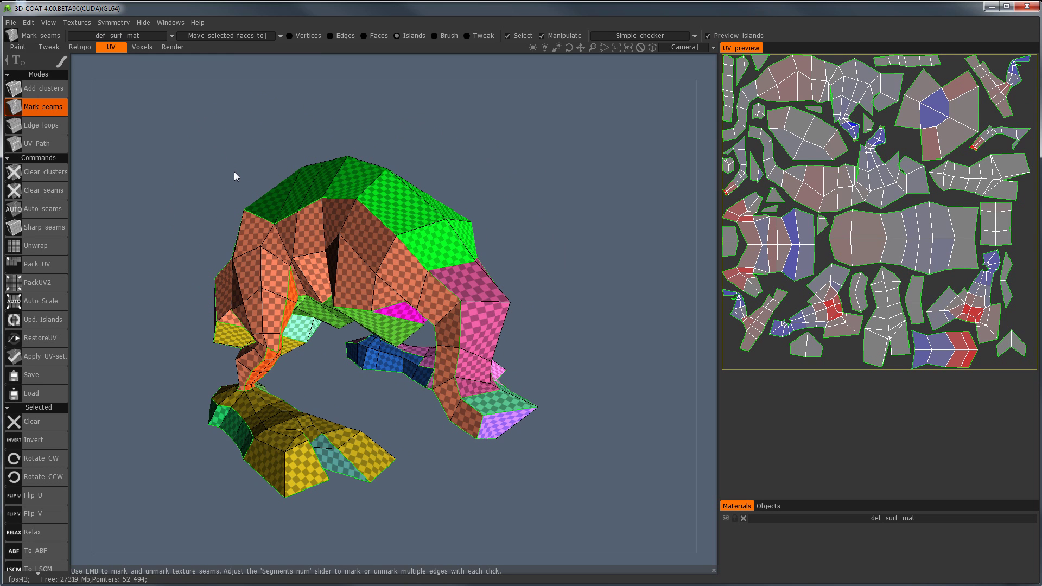
{"action": "left_click_drag", "start_coordinate": [216, 210], "coordinate": [197, 245]}
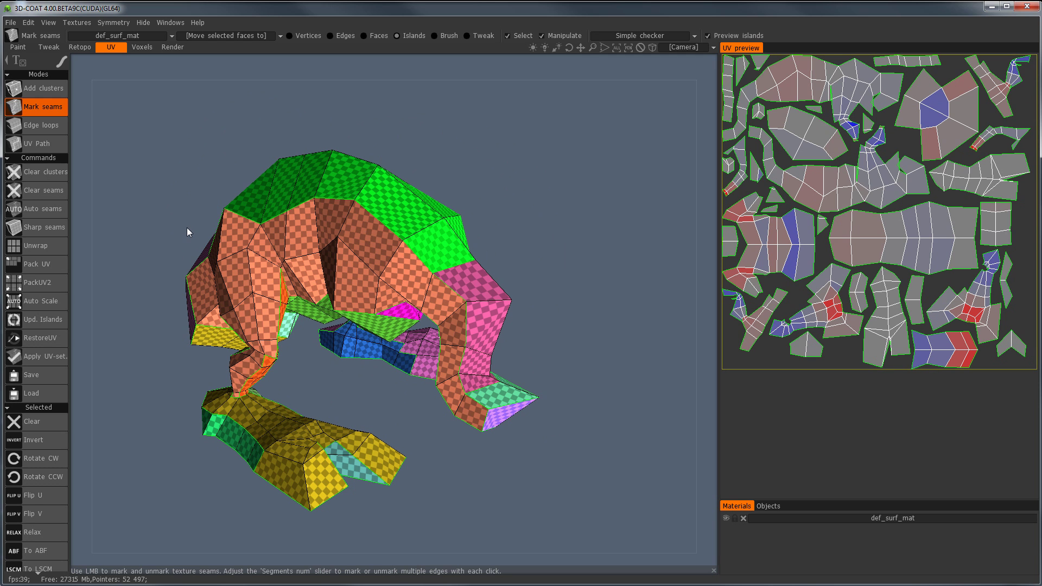
{"action": "left_click_drag", "start_coordinate": [465, 212], "coordinate": [399, 274]}
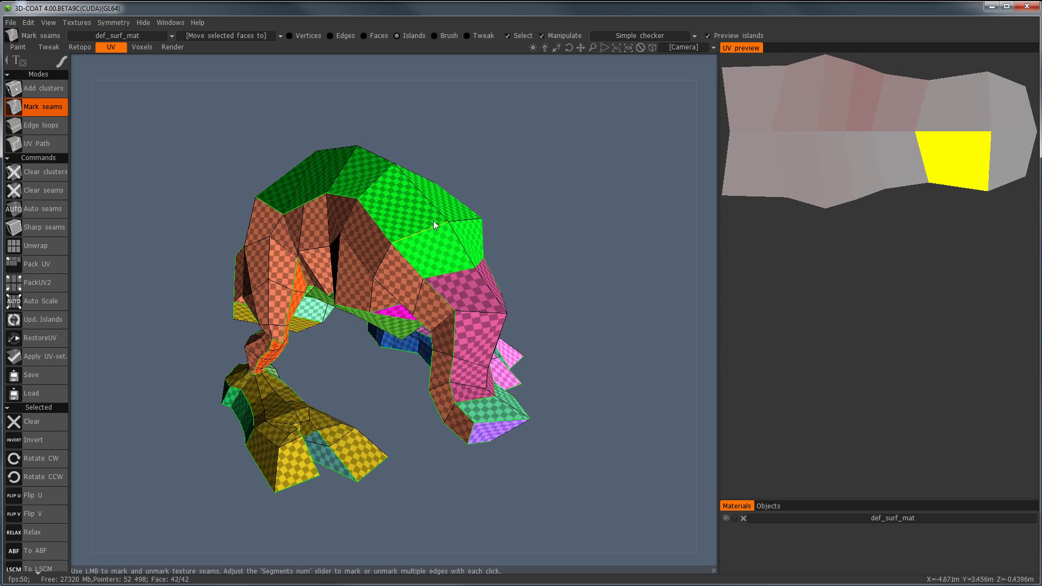
{"action": "left_click", "coordinate": [324, 253]}
{"action": "left_click_drag", "start_coordinate": [326, 255], "coordinate": [228, 211]}
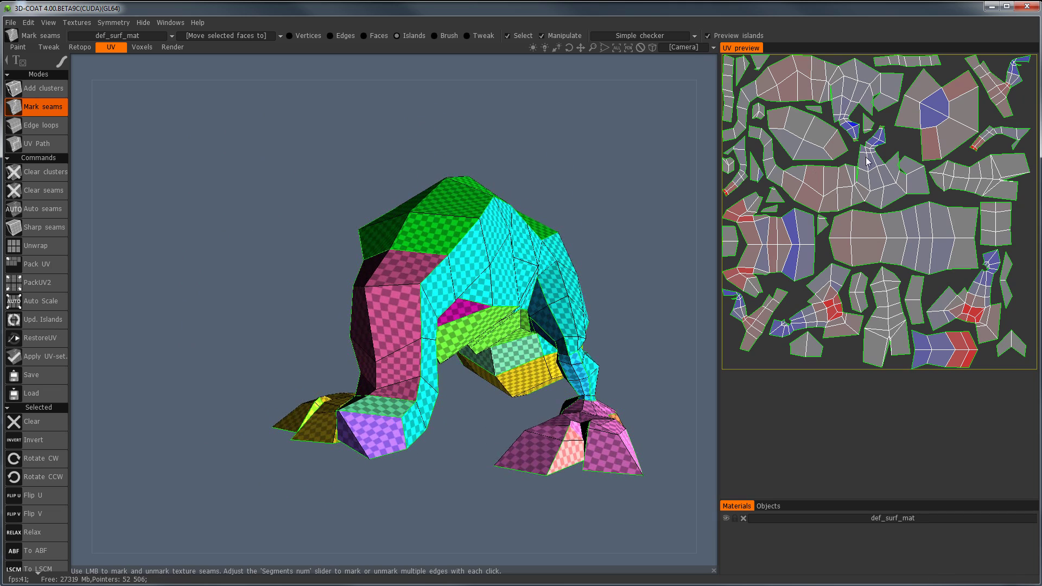
{"action": "left_click_drag", "start_coordinate": [422, 250], "coordinate": [402, 293]}
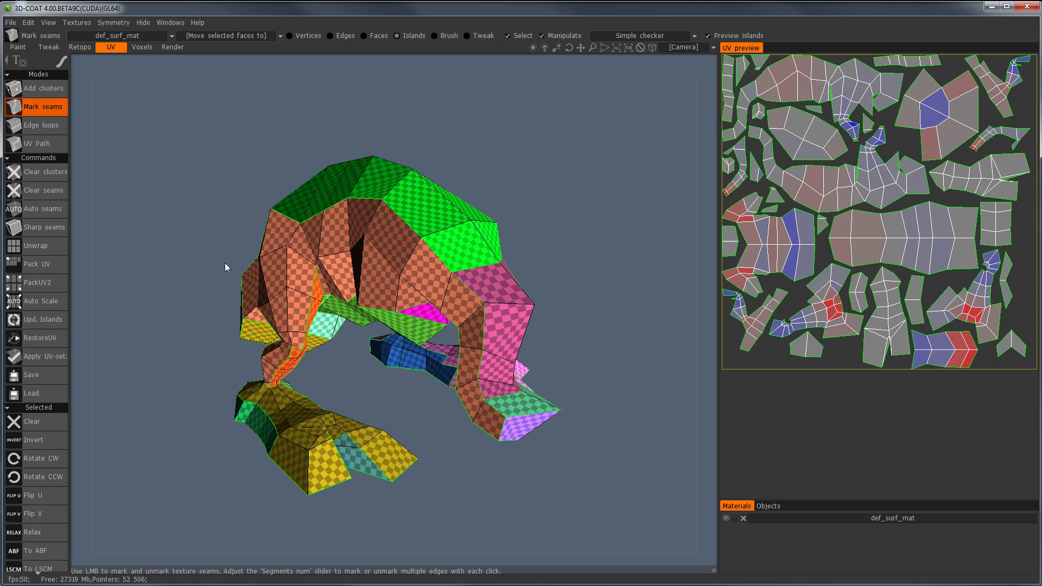
{"action": "left_click_drag", "start_coordinate": [229, 256], "coordinate": [256, 258]}
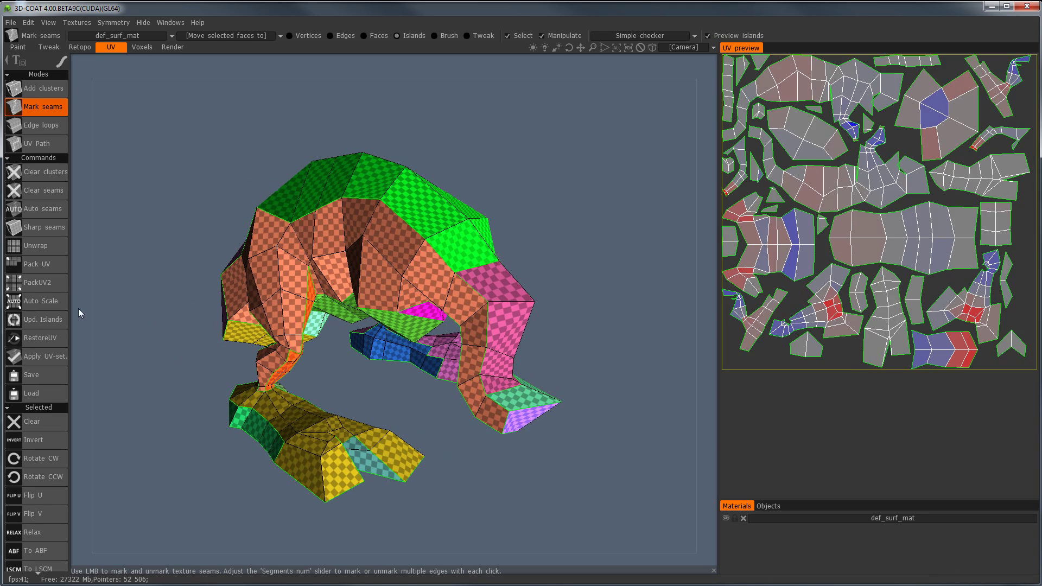
{"action": "left_click_drag", "start_coordinate": [259, 306], "coordinate": [270, 314], "text": "alt"}
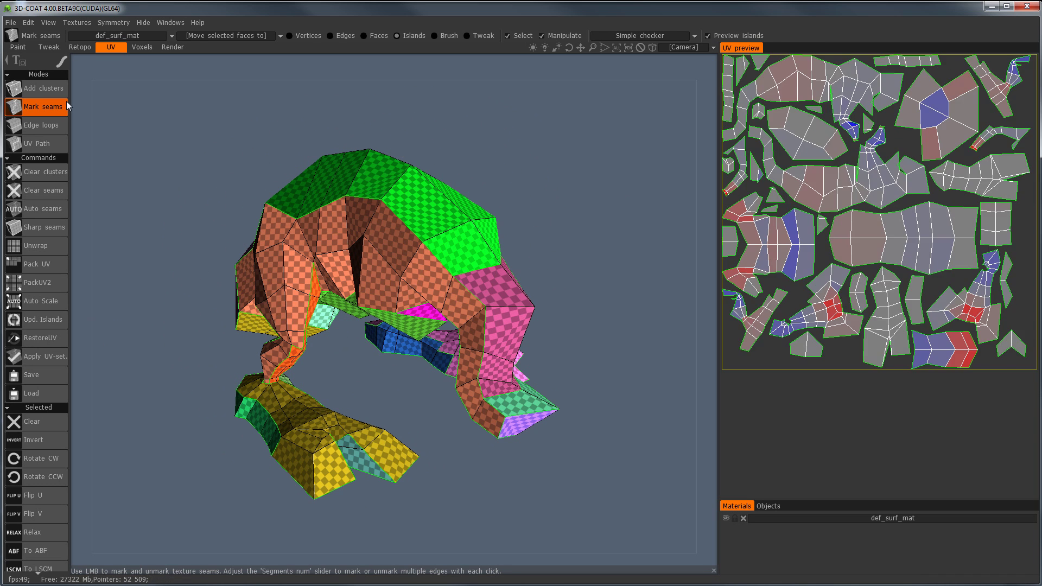
Switch to the Paint workspace and view the existing UV layout in the texture editor.
{"action": "left_click", "coordinate": [18, 47]}
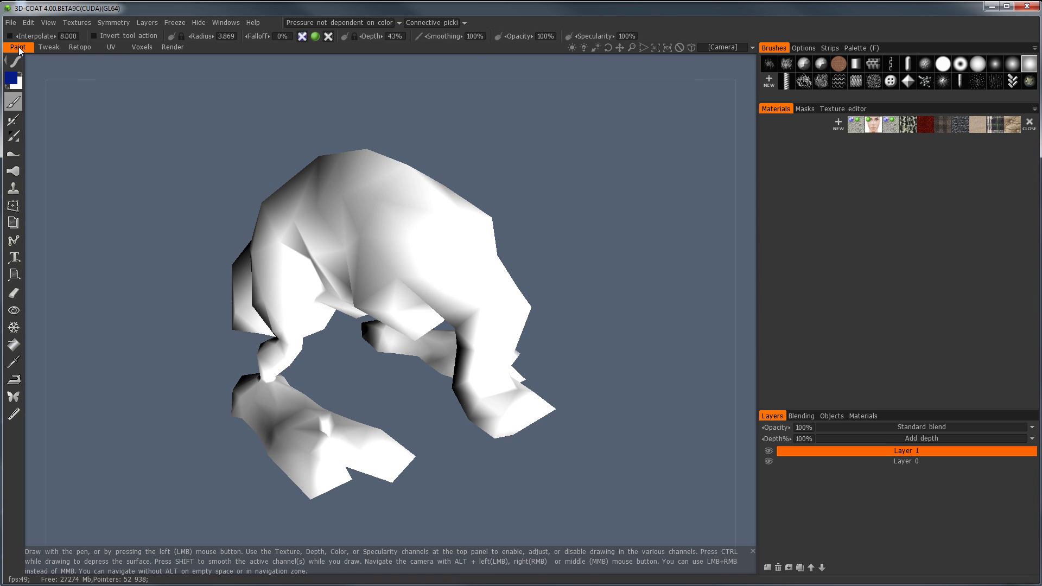
{"action": "left_click", "coordinate": [850, 110]}
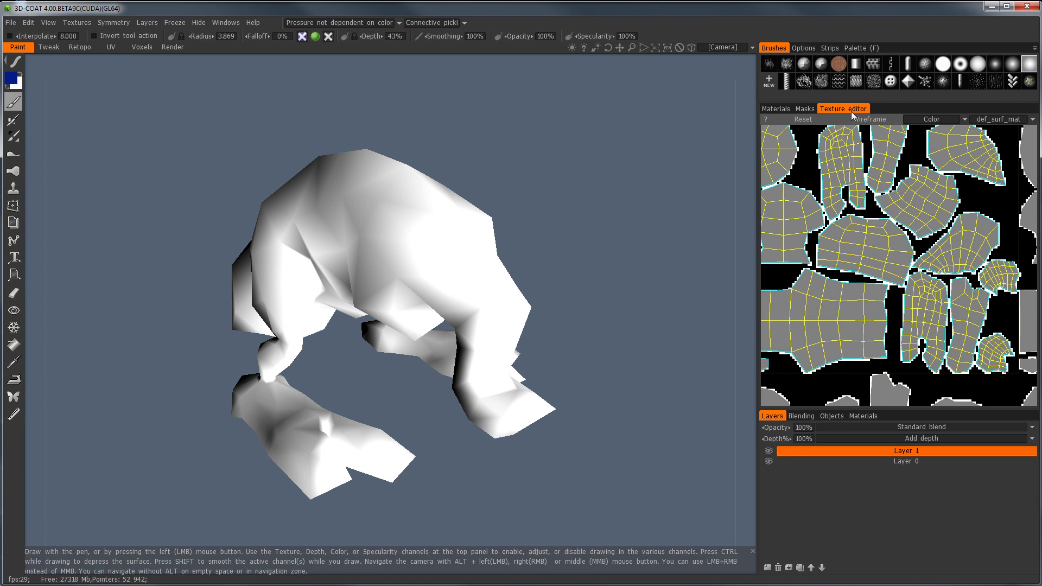
{"action": "right_click_drag", "start_coordinate": [937, 247], "coordinate": [944, 166], "text": "alt"}
{"action": "middle_click_drag", "start_coordinate": [857, 226], "coordinate": [871, 262], "text": "alt"}
{"action": "right_click_drag", "start_coordinate": [875, 258], "coordinate": [856, 236], "text": "alt"}
{"action": "middle_click_drag", "start_coordinate": [853, 230], "coordinate": [850, 225], "text": "alt"}
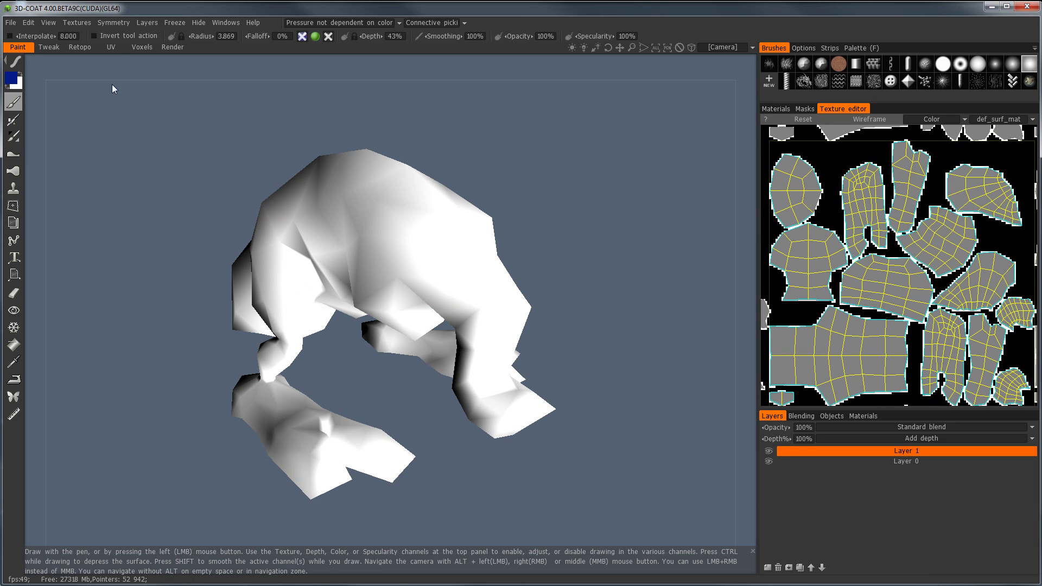
Return to the UV workspace and apply the current UV set, accepting the irreversible change.
{"action": "left_click", "coordinate": [110, 47]}
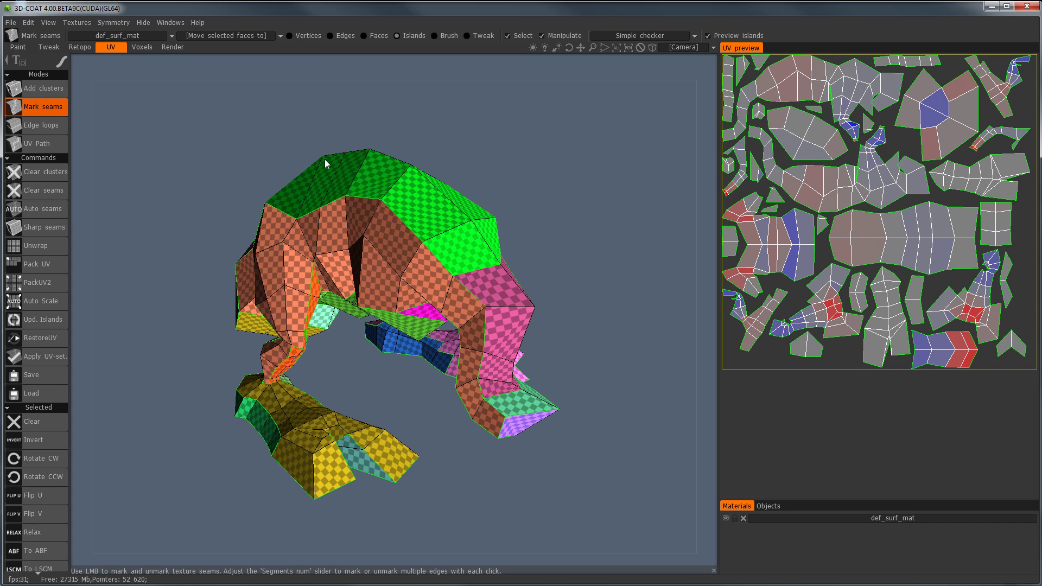
{"action": "left_click", "coordinate": [41, 357]}
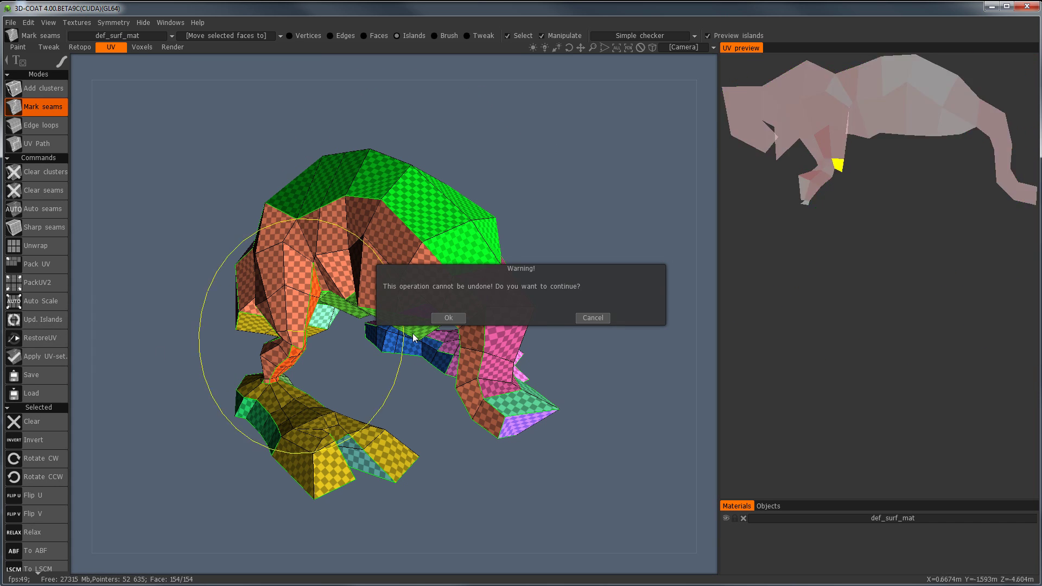
{"action": "left_click", "coordinate": [446, 318]}
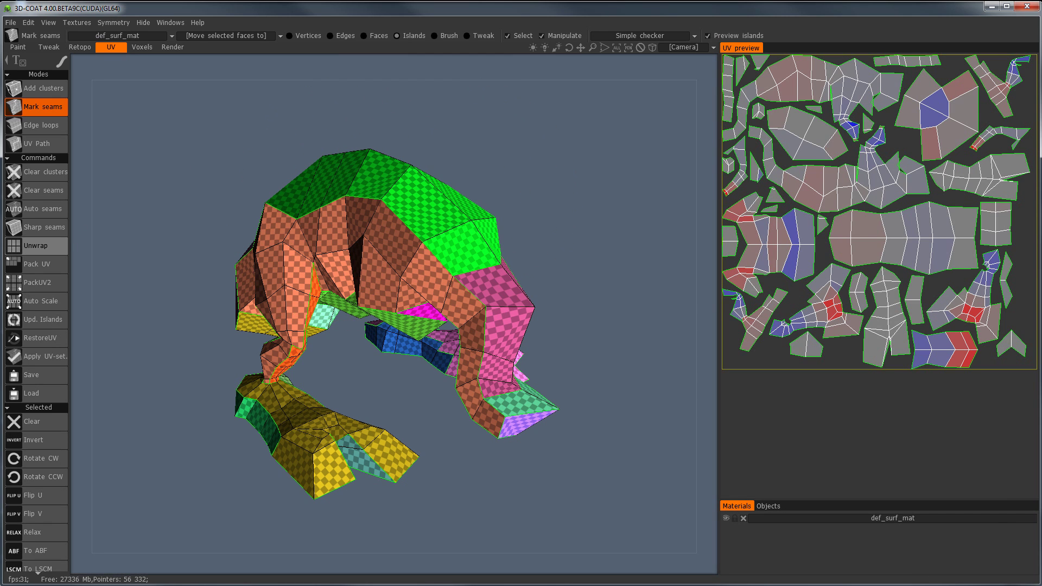
{"action": "left_click", "coordinate": [418, 10]}
{"action": "left_click_drag", "start_coordinate": [379, 259], "coordinate": [350, 231], "text": "alt"}
{"action": "middle_click_drag", "start_coordinate": [349, 231], "coordinate": [347, 218], "text": "alt"}
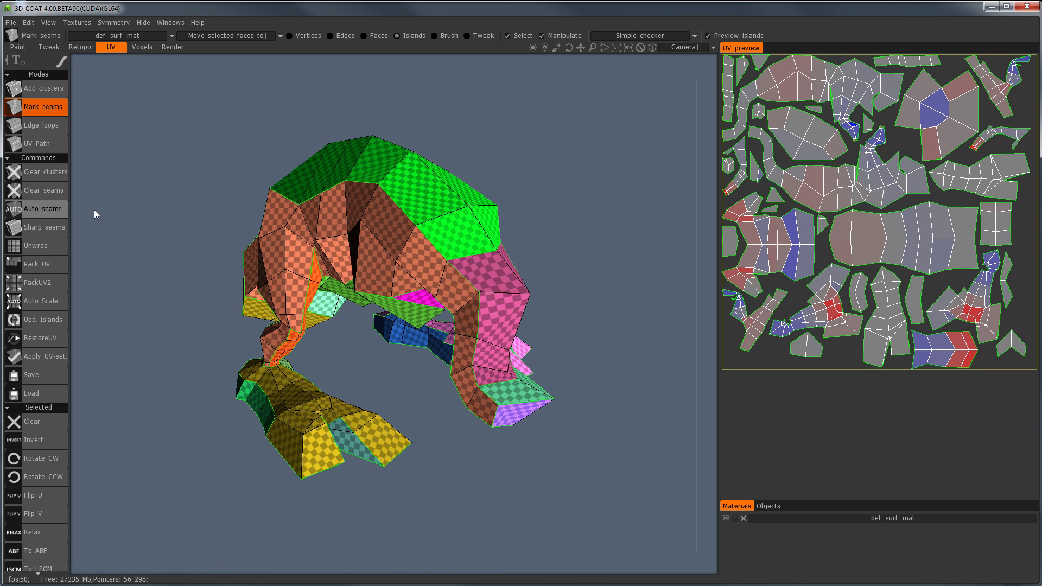
{"action": "middle_click_drag", "start_coordinate": [369, 227], "coordinate": [448, 345]}
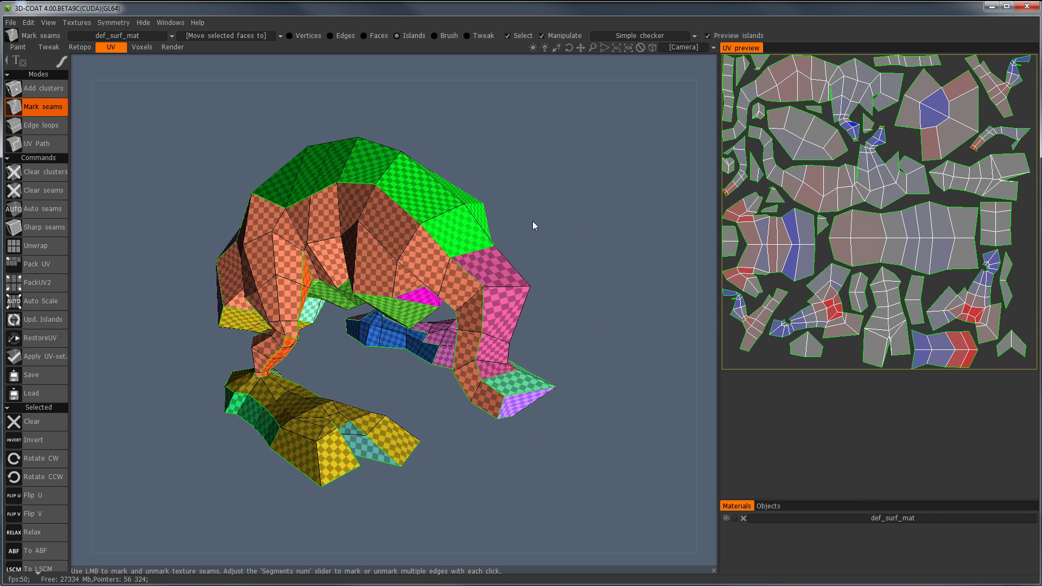
Mark a seam across the back island just above the hind leg, and clear that seam again.
{"action": "left_click_drag", "start_coordinate": [481, 172], "coordinate": [358, 209]}
{"action": "scroll", "coordinate": [415, 224], "scroll_direction": "up", "scroll_amount": 3}
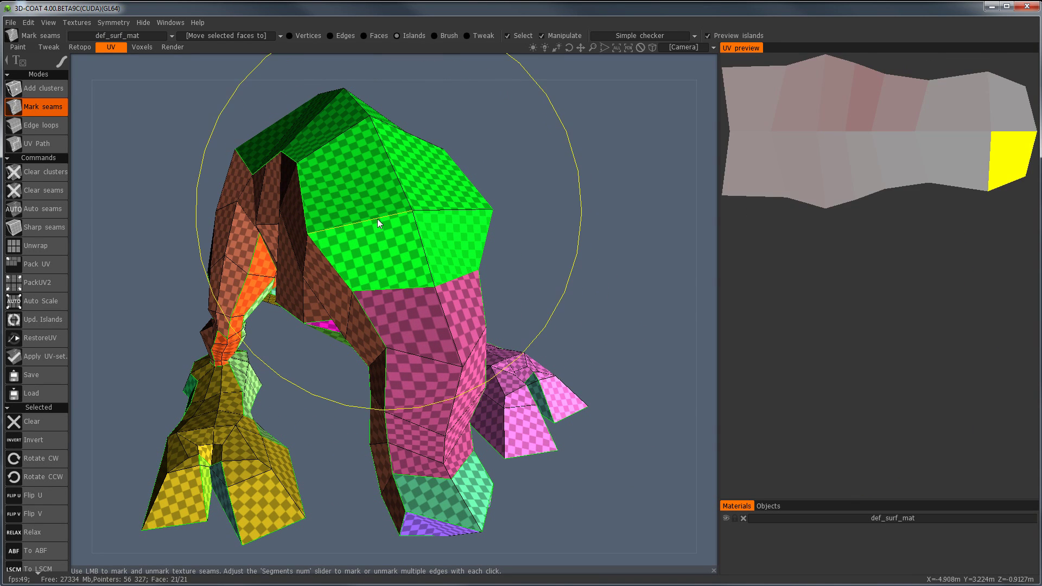
{"action": "left_click", "coordinate": [378, 220]}
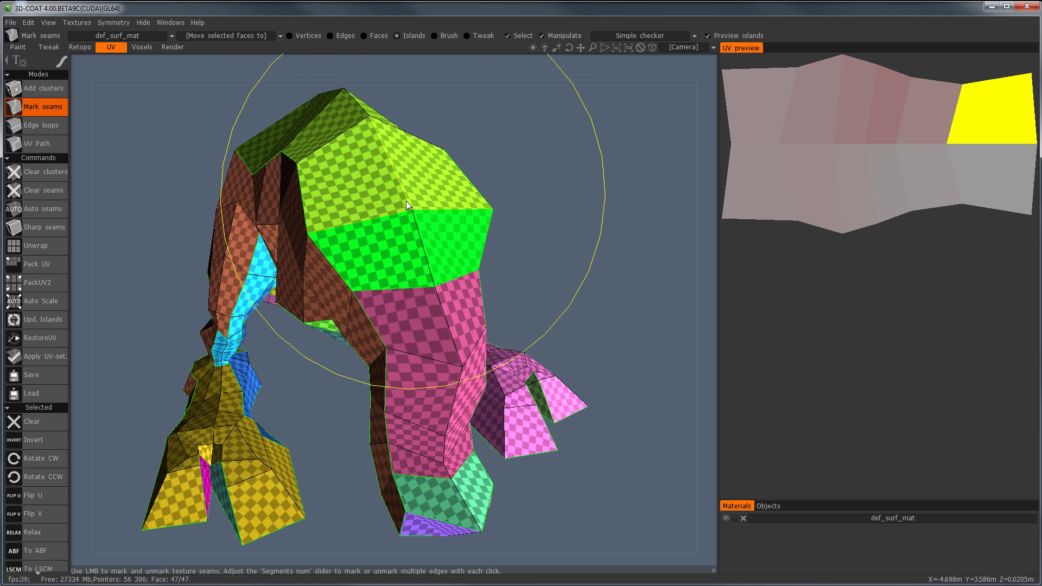
{"action": "left_click", "coordinate": [392, 216]}
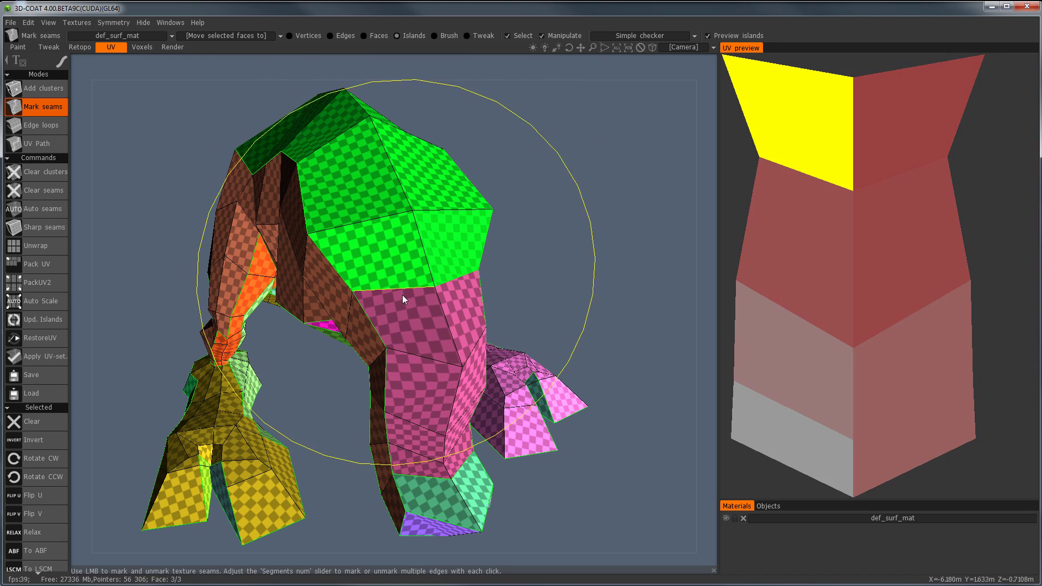
Clear the seams between the back and the hind leg and between the leg and its foot to join those islands.
{"action": "left_click", "coordinate": [401, 288]}
{"action": "middle_click_drag", "start_coordinate": [417, 427], "coordinate": [403, 321]}
{"action": "left_click", "coordinate": [402, 369]}
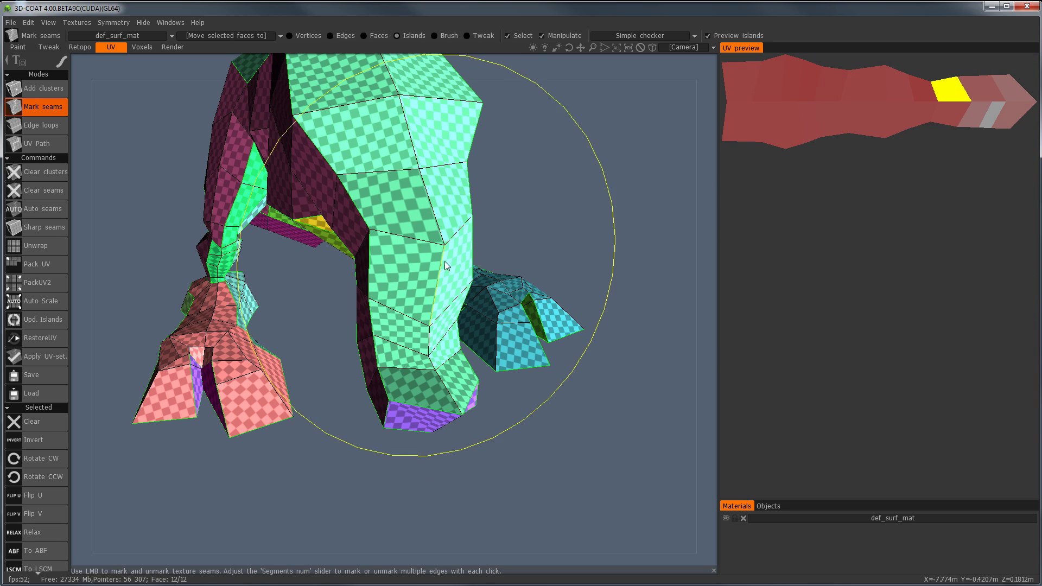
{"action": "middle_click_drag", "start_coordinate": [427, 167], "coordinate": [454, 233]}
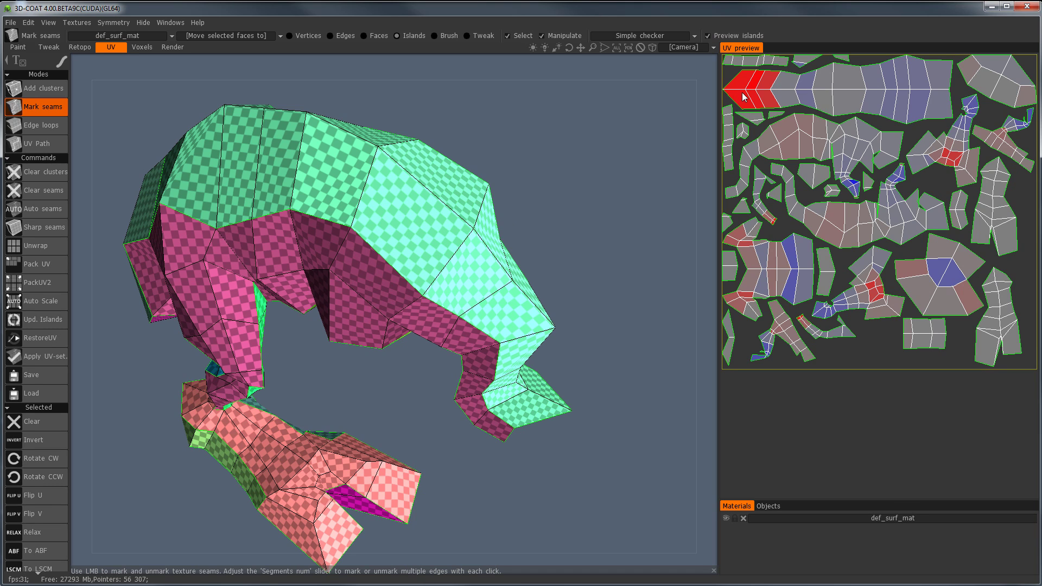
Try to enlarge the head island in the UV preview, and undo the scaling.
{"action": "left_click_drag", "start_coordinate": [599, 178], "coordinate": [742, 272]}
{"action": "left_click", "coordinate": [939, 272]}
{"action": "left_click_drag", "start_coordinate": [945, 278], "coordinate": [978, 282]}
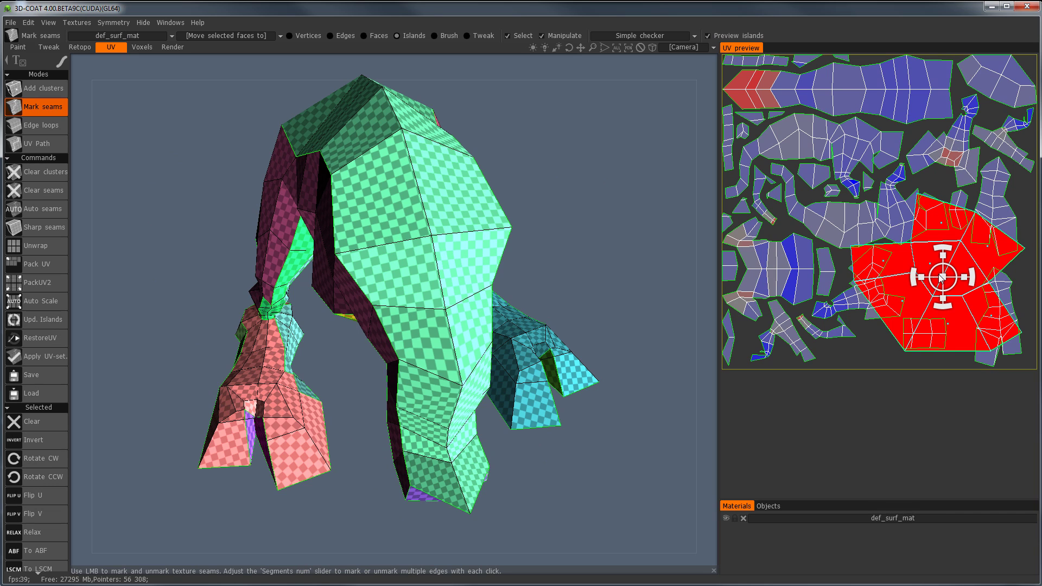
{"action": "key", "text": "ctrl+z"}
Edit the seams on one side of the head so the cheek face joins the head island instead of the body.
{"action": "left_click_drag", "start_coordinate": [591, 235], "coordinate": [535, 217]}
{"action": "right_click_drag", "start_coordinate": [434, 257], "coordinate": [556, 278], "text": "alt"}
{"action": "left_click_drag", "start_coordinate": [558, 281], "coordinate": [325, 217]}
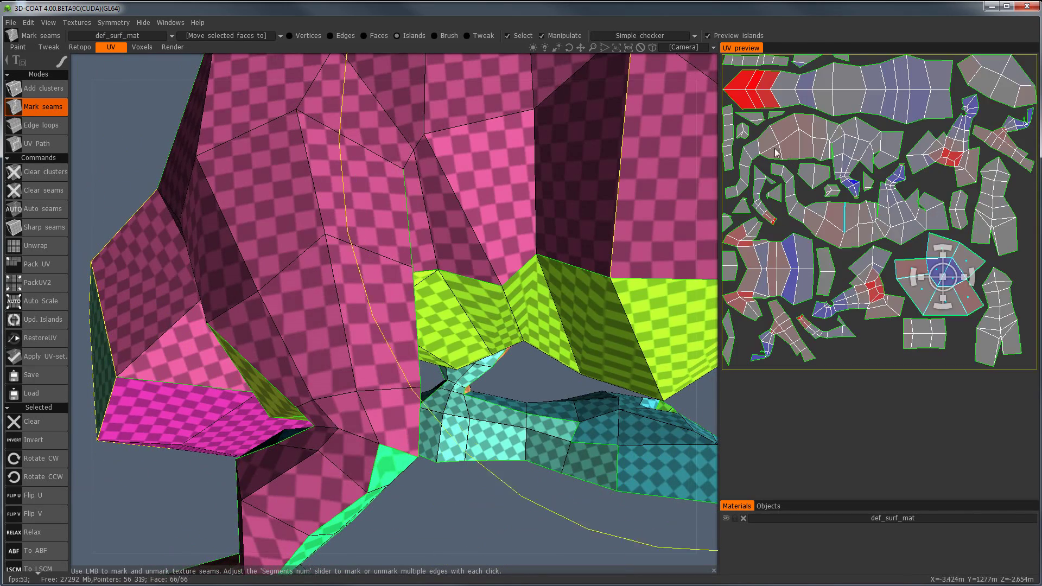
{"action": "left_click_drag", "start_coordinate": [326, 197], "coordinate": [480, 200]}
{"action": "right_click_drag", "start_coordinate": [480, 200], "coordinate": [353, 234], "text": "alt"}
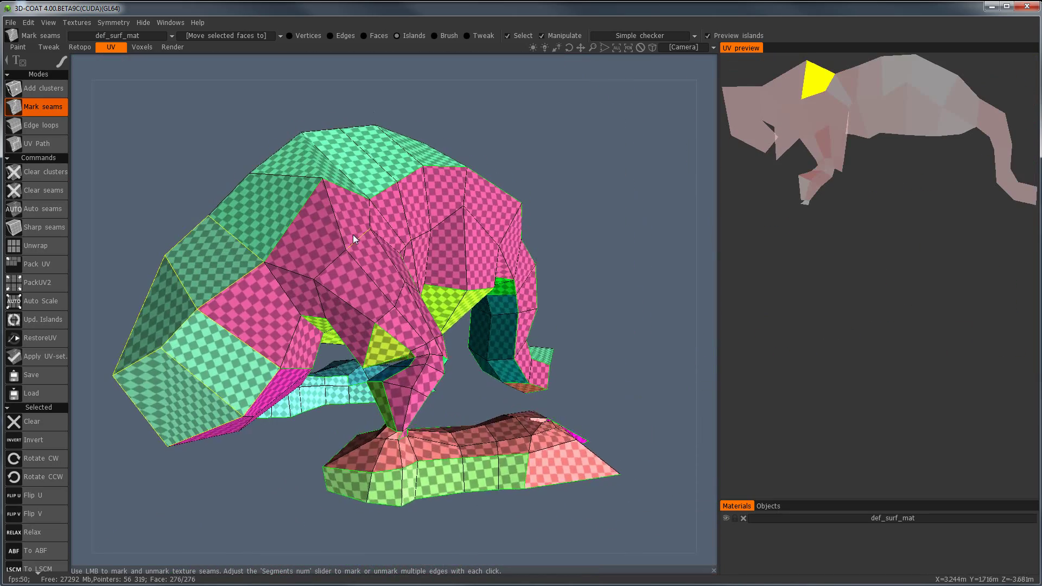
{"action": "middle_click_drag", "start_coordinate": [352, 234], "coordinate": [425, 259], "text": "alt"}
{"action": "right_click_drag", "start_coordinate": [424, 260], "coordinate": [330, 314], "text": "alt"}
{"action": "left_click", "coordinate": [330, 315]}
{"action": "mouse_move", "coordinate": [408, 337]}
{"action": "left_mouse_down", "text": "alt"}
{"action": "mouse_move", "coordinate": [375, 325]}
{"action": "mouse_move", "coordinate": [370, 341]}
{"action": "mouse_move", "coordinate": [399, 320]}
{"action": "left_mouse_up", "text": "alt"}
{"action": "left_click", "coordinate": [298, 311]}
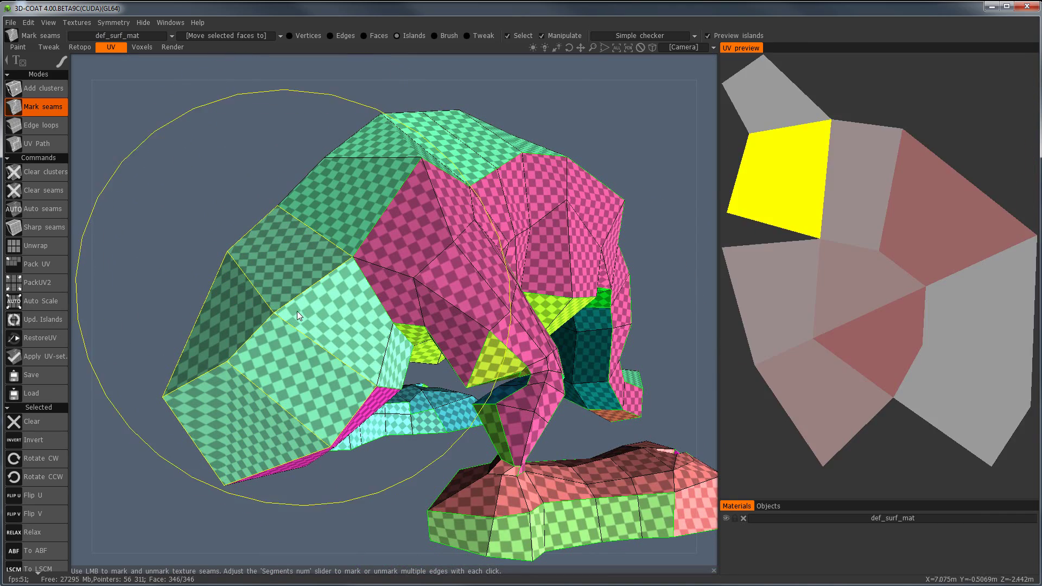
Clear the seams between the head island and the underside of the head to merge them.
{"action": "left_click", "coordinate": [308, 379]}
{"action": "mouse_move", "coordinate": [347, 353]}
{"action": "left_mouse_down"}
{"action": "mouse_move", "coordinate": [354, 347]}
{"action": "mouse_move", "coordinate": [384, 467]}
{"action": "left_mouse_up"}
{"action": "mouse_move", "coordinate": [385, 362]}
{"action": "left_mouse_down", "text": "alt"}
{"action": "mouse_move", "coordinate": [346, 361]}
{"action": "mouse_move", "coordinate": [386, 361]}
{"action": "mouse_move", "coordinate": [374, 319]}
{"action": "mouse_move", "coordinate": [364, 349]}
{"action": "mouse_move", "coordinate": [344, 298]}
{"action": "mouse_move", "coordinate": [502, 337]}
{"action": "mouse_move", "coordinate": [628, 329]}
{"action": "left_mouse_up", "text": "alt"}
{"action": "left_click", "coordinate": [346, 359]}
{"action": "left_click", "coordinate": [292, 422]}
{"action": "left_click", "coordinate": [371, 334]}
{"action": "left_click", "coordinate": [374, 324]}
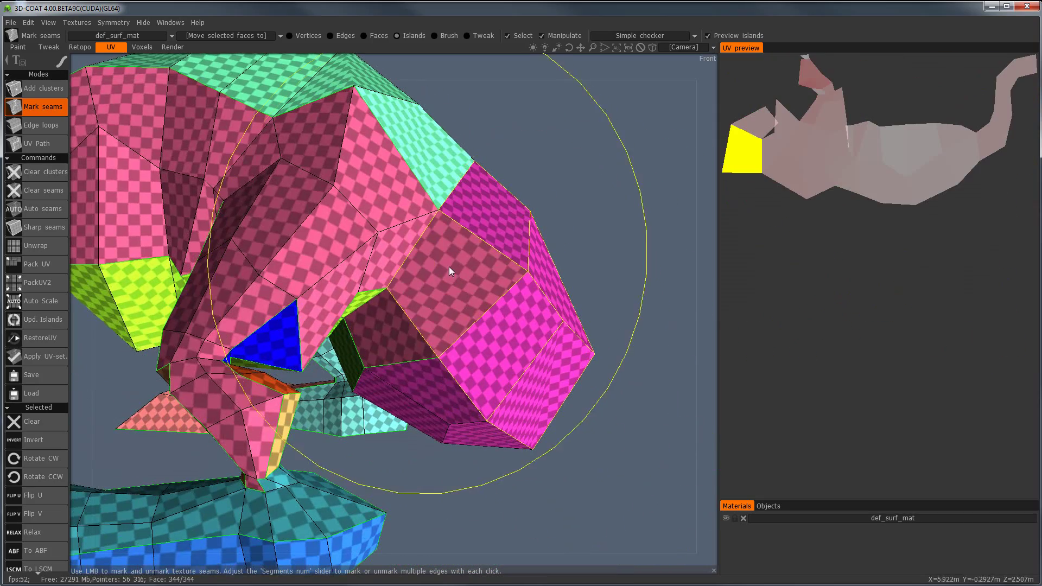
Rework the seams on the opposite side of the head to separate its cheek from the body and join it to the head.
{"action": "left_click", "coordinate": [414, 249]}
{"action": "left_click", "coordinate": [392, 362]}
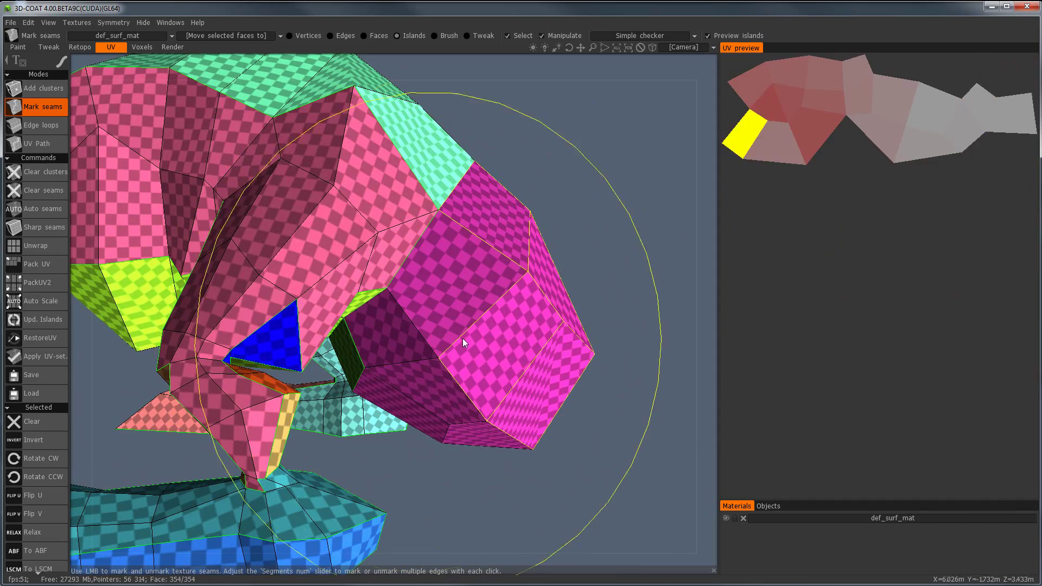
{"action": "left_click", "coordinate": [463, 336]}
{"action": "left_click", "coordinate": [507, 252]}
{"action": "mouse_move", "coordinate": [508, 274]}
{"action": "left_mouse_down", "text": "alt"}
{"action": "mouse_move", "coordinate": [469, 285]}
{"action": "mouse_move", "coordinate": [275, 284]}
{"action": "left_mouse_up", "text": "alt"}
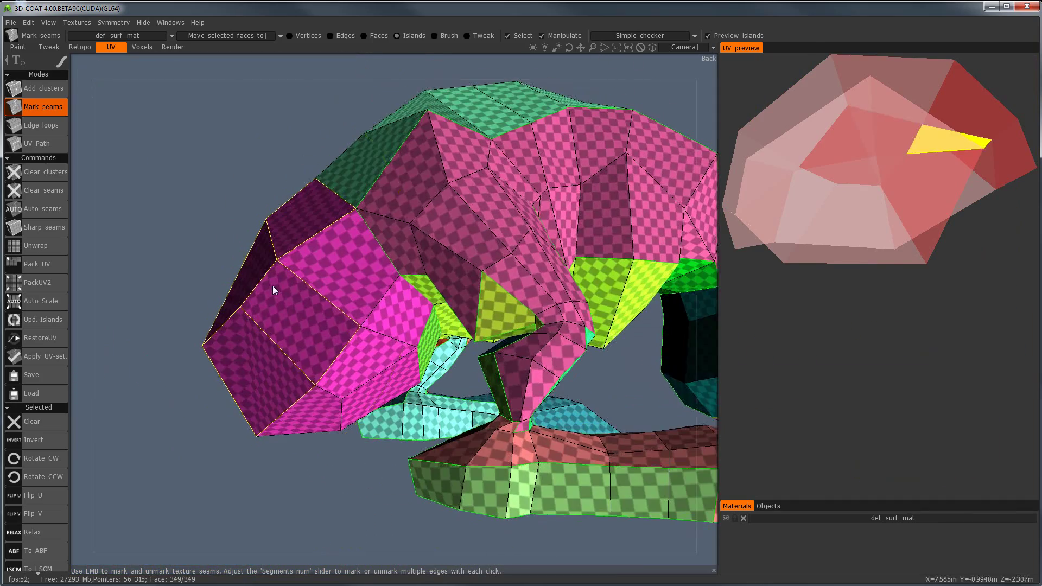
Open the sharp seams angle options and cancel them without generating seams.
{"action": "right_click_drag", "start_coordinate": [518, 285], "coordinate": [464, 278], "text": "alt"}
{"action": "left_click_drag", "start_coordinate": [464, 278], "coordinate": [393, 293], "text": "alt"}
{"action": "right_click_drag", "start_coordinate": [393, 293], "coordinate": [442, 280], "text": "alt"}
{"action": "middle_click_drag", "start_coordinate": [443, 279], "coordinate": [369, 306], "text": "alt"}
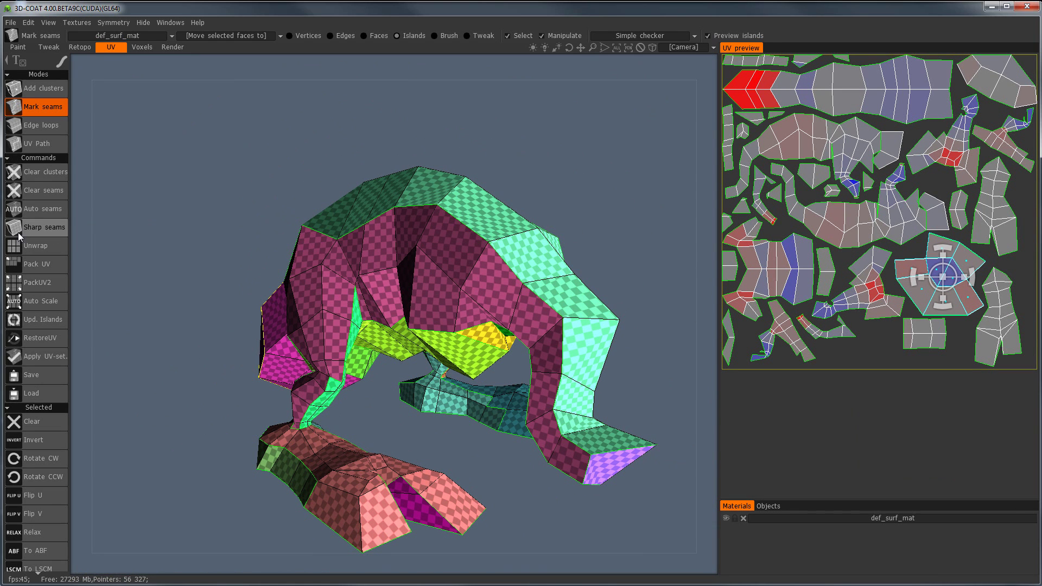
{"action": "left_click", "coordinate": [54, 230]}
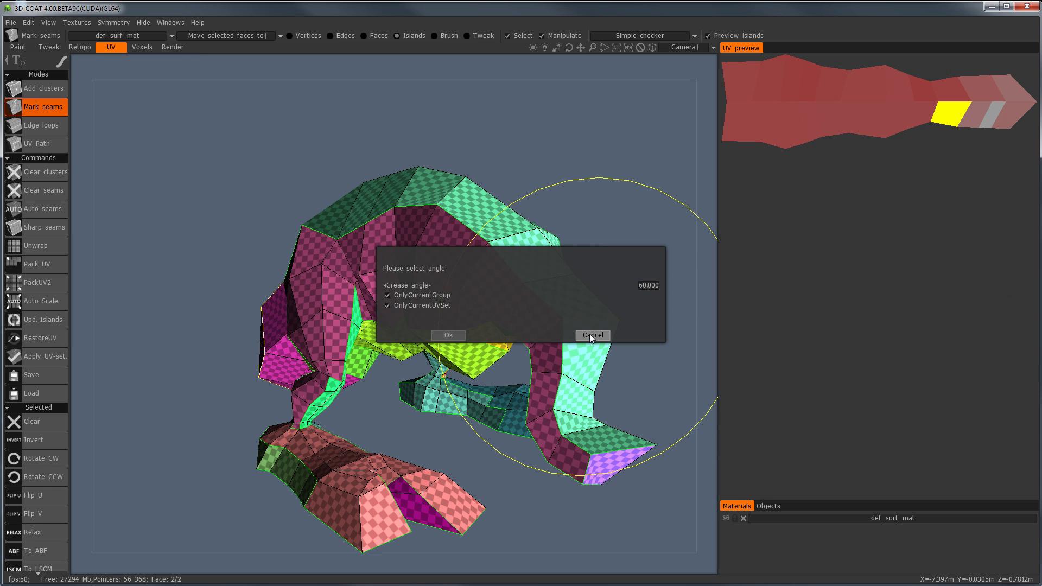
{"action": "left_click", "coordinate": [591, 335]}
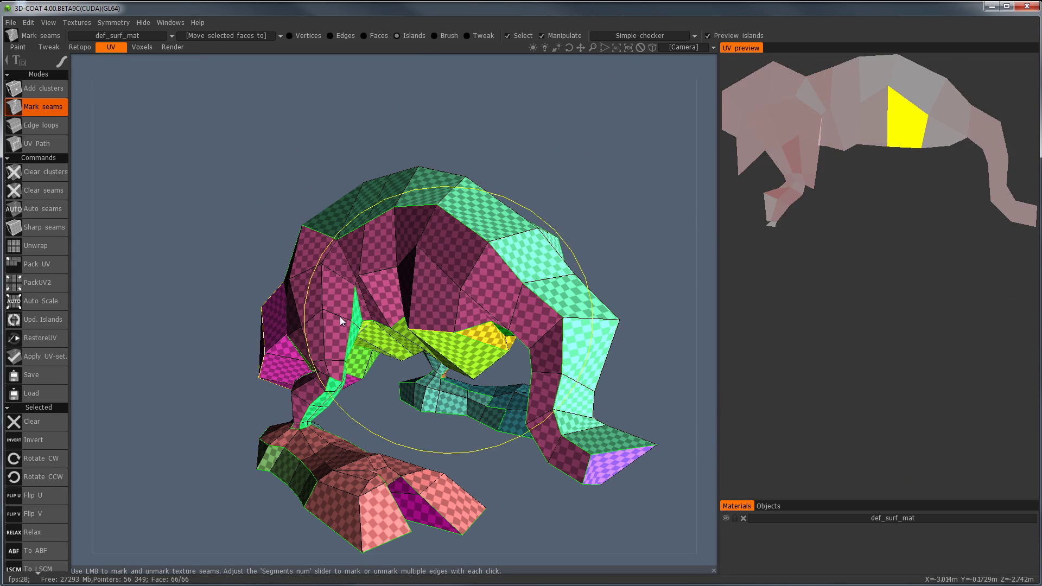
Select the long back-and-leg island in the UV preview and unwrap it with planar projection, acknowledging the notice.
{"action": "left_click_drag", "start_coordinate": [379, 293], "coordinate": [415, 296], "text": "alt"}
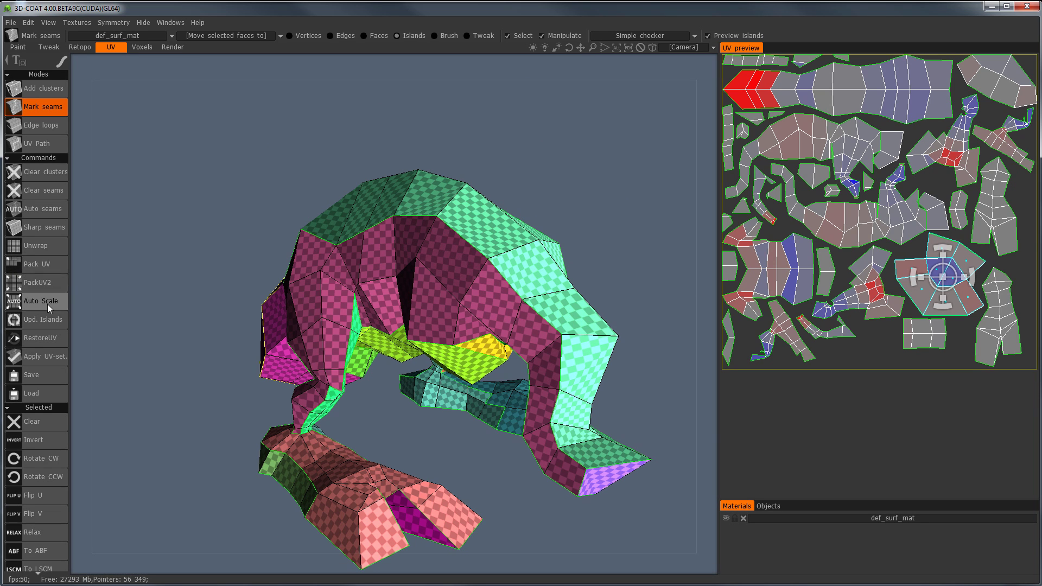
{"action": "left_click_drag", "start_coordinate": [476, 253], "coordinate": [410, 268], "text": "alt"}
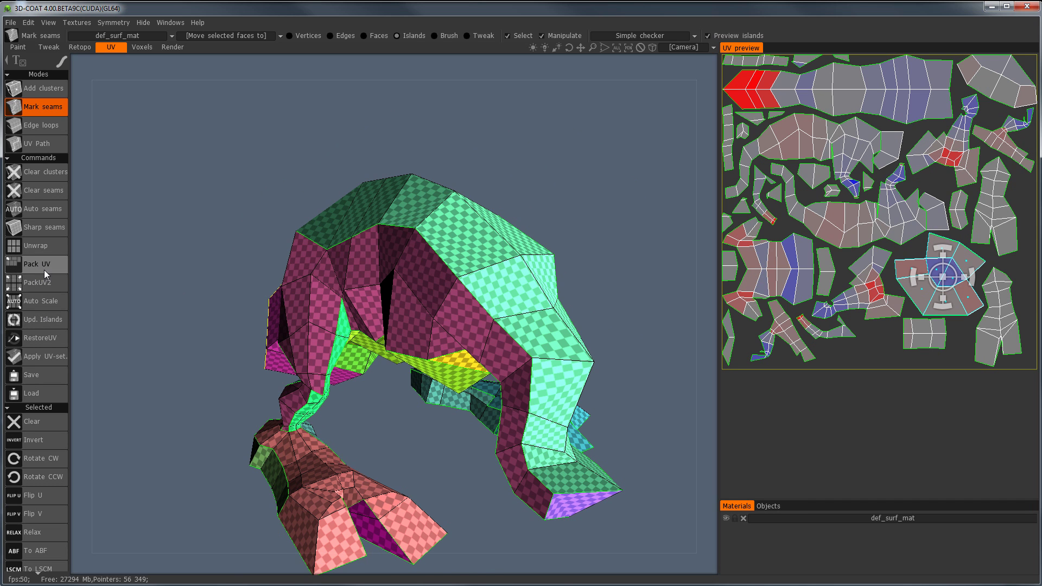
{"action": "mouse_move", "coordinate": [505, 257]}
{"action": "left_mouse_down", "text": "alt"}
{"action": "mouse_move", "coordinate": [467, 259]}
{"action": "mouse_move", "coordinate": [513, 252]}
{"action": "left_mouse_up", "text": "alt"}
{"action": "left_click", "coordinate": [868, 86]}
{"action": "scroll", "coordinate": [41, 380], "scroll_direction": "down", "scroll_amount": 3}
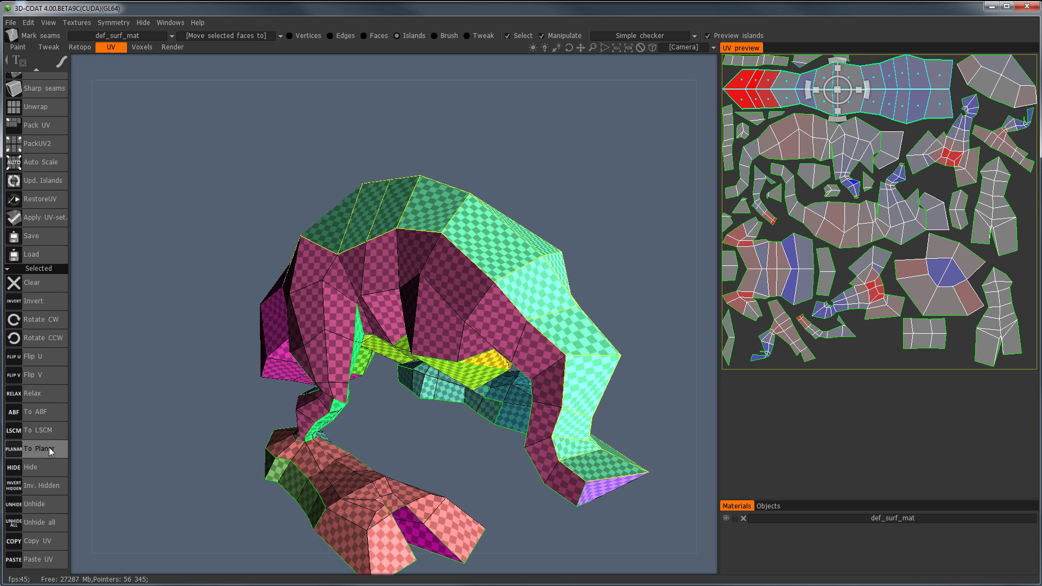
{"action": "left_click_drag", "start_coordinate": [353, 281], "coordinate": [535, 288], "text": "alt"}
{"action": "middle_click_drag", "start_coordinate": [535, 287], "coordinate": [373, 271]}
{"action": "left_click", "coordinate": [32, 449]}
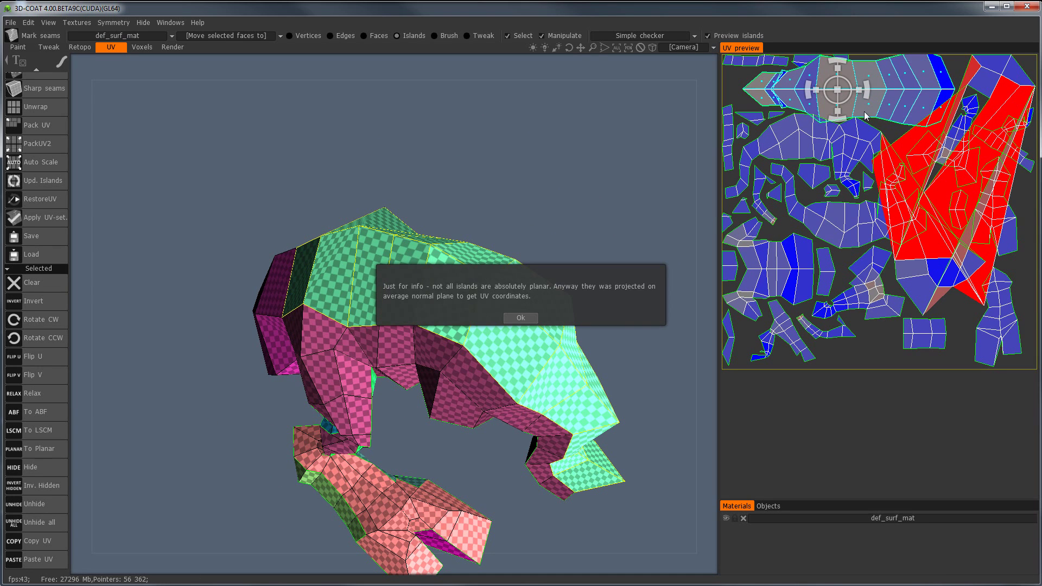
{"action": "left_click", "coordinate": [520, 318]}
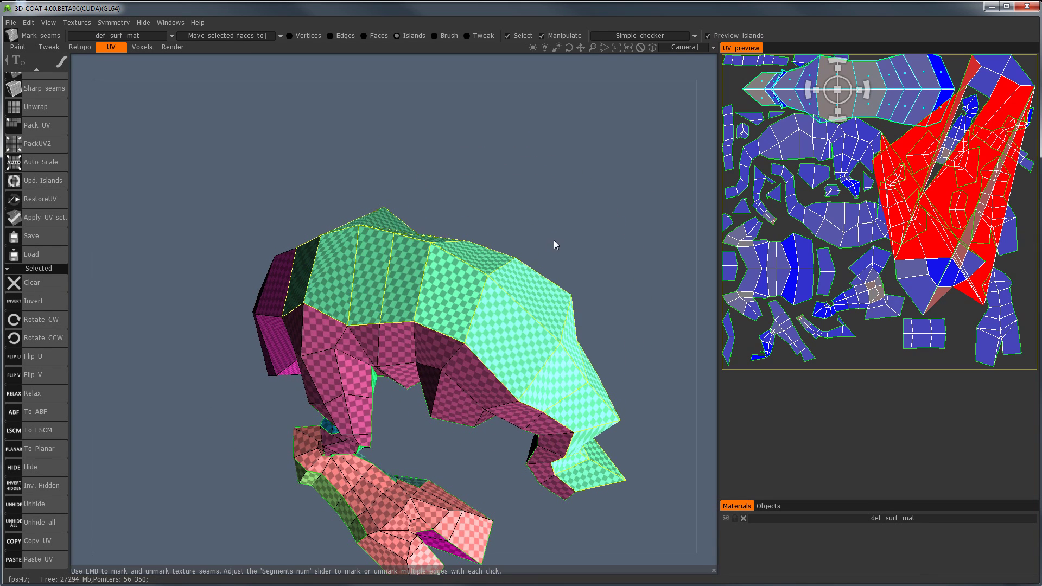
Examine the checker pattern on the back-and-leg island of the model from several angles.
{"action": "left_click_drag", "start_coordinate": [607, 301], "coordinate": [585, 363], "text": "alt"}
{"action": "left_click_drag", "start_coordinate": [564, 448], "coordinate": [441, 474], "text": "alt"}
{"action": "middle_click_drag", "start_coordinate": [441, 474], "coordinate": [714, 219]}
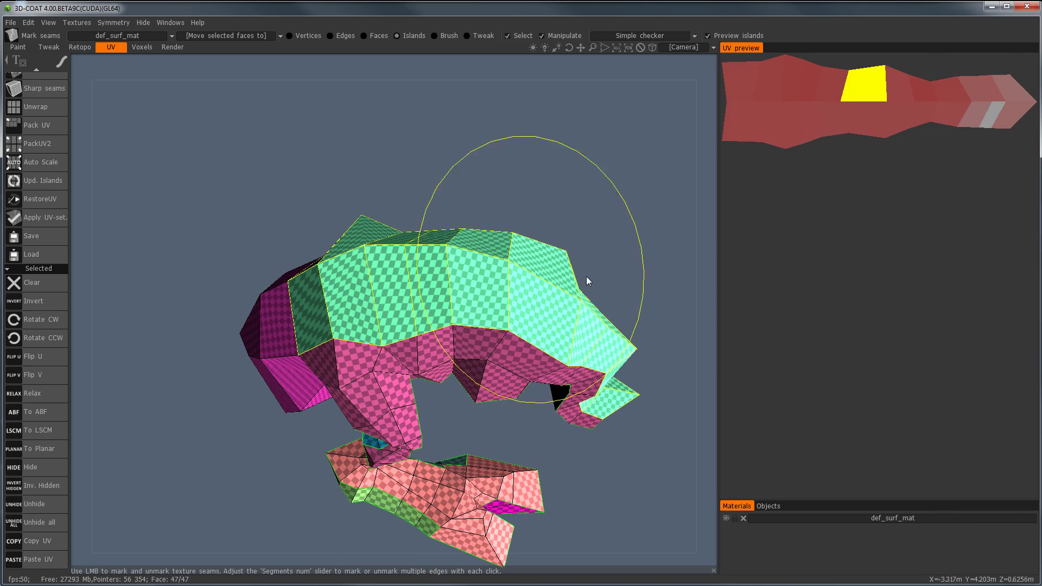
{"action": "middle_click_drag", "start_coordinate": [546, 235], "coordinate": [541, 178]}
{"action": "middle_click_drag", "start_coordinate": [289, 216], "coordinate": [328, 265]}
{"action": "scroll", "coordinate": [46, 260], "scroll_direction": "up", "scroll_amount": 3}
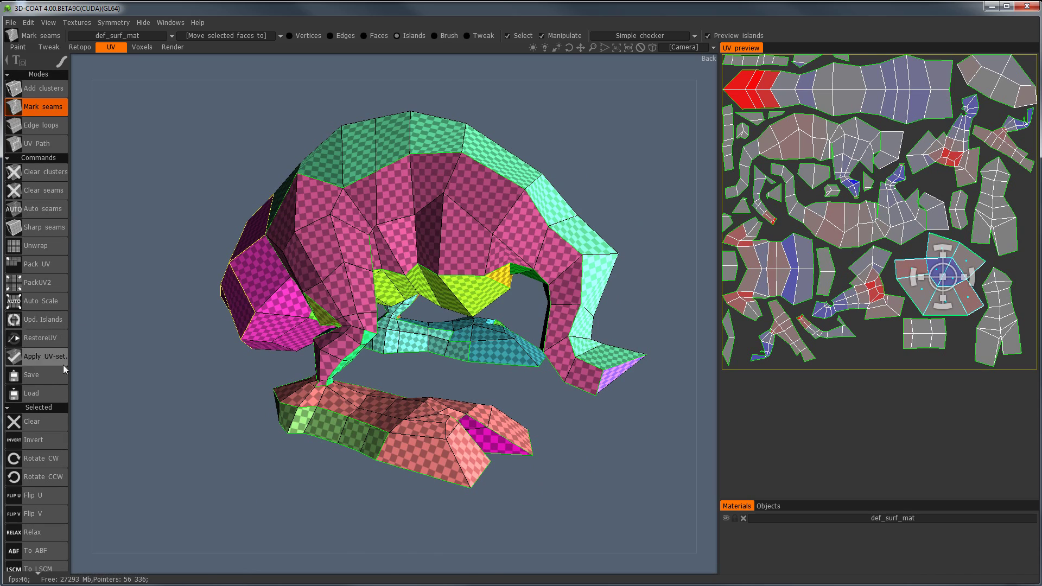
Clear the seams between the near foot's top and its side strip to join them into one island.
{"action": "left_click_drag", "start_coordinate": [393, 307], "coordinate": [359, 295], "text": "alt"}
{"action": "right_click_drag", "start_coordinate": [359, 296], "coordinate": [381, 334], "text": "alt"}
{"action": "middle_click_drag", "start_coordinate": [381, 335], "coordinate": [366, 294], "text": "alt"}
{"action": "left_click_drag", "start_coordinate": [366, 294], "coordinate": [411, 314], "text": "alt"}
{"action": "left_click", "coordinate": [427, 426]}
{"action": "left_click", "coordinate": [422, 405]}
{"action": "left_click", "coordinate": [394, 395]}
{"action": "middle_click_drag", "start_coordinate": [321, 440], "coordinate": [321, 264]}
{"action": "left_click", "coordinate": [354, 302]}
{"action": "middle_click_drag", "start_coordinate": [332, 219], "coordinate": [301, 211]}
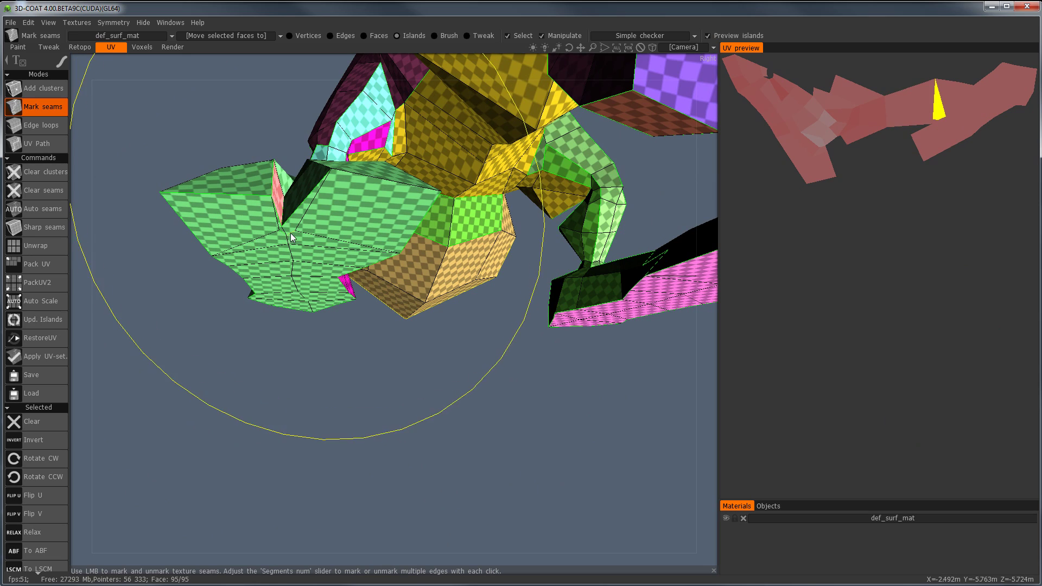
Edit the seam in the notch between the toes on the underside of the near foot.
{"action": "left_click_drag", "start_coordinate": [342, 239], "coordinate": [347, 219], "text": "alt"}
{"action": "middle_click_drag", "start_coordinate": [347, 218], "coordinate": [355, 289], "text": "alt"}
{"action": "right_click_drag", "start_coordinate": [355, 290], "coordinate": [326, 261], "text": "alt"}
{"action": "left_click_drag", "start_coordinate": [304, 259], "coordinate": [331, 259], "text": "alt"}
{"action": "right_click_drag", "start_coordinate": [331, 259], "coordinate": [391, 261], "text": "alt"}
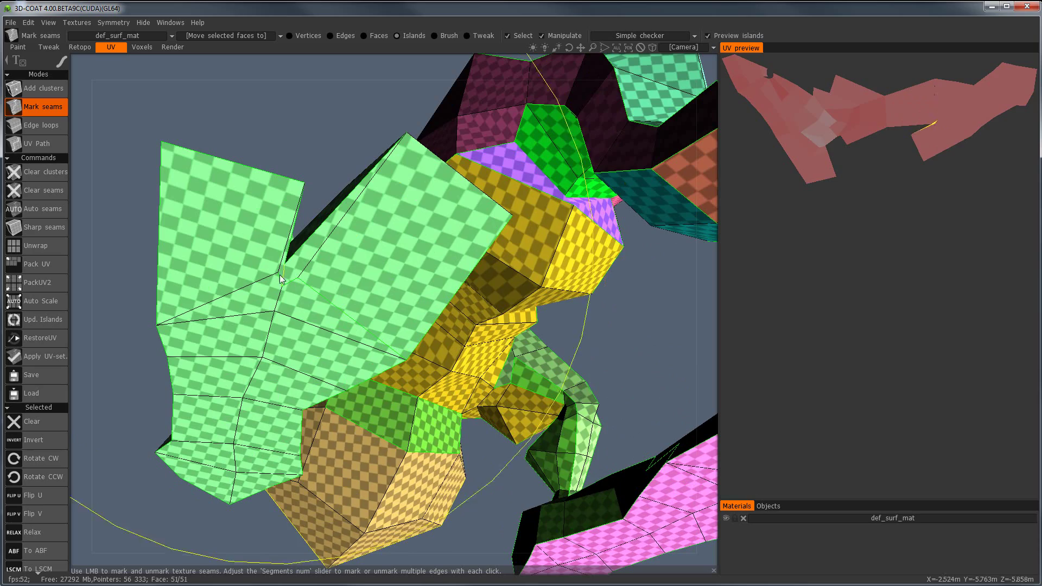
{"action": "left_click", "coordinate": [290, 281]}
{"action": "middle_click_drag", "start_coordinate": [314, 262], "coordinate": [382, 350]}
Select the opposite foot's island in the UV preview and locate it on the model.
{"action": "left_click", "coordinate": [950, 153]}
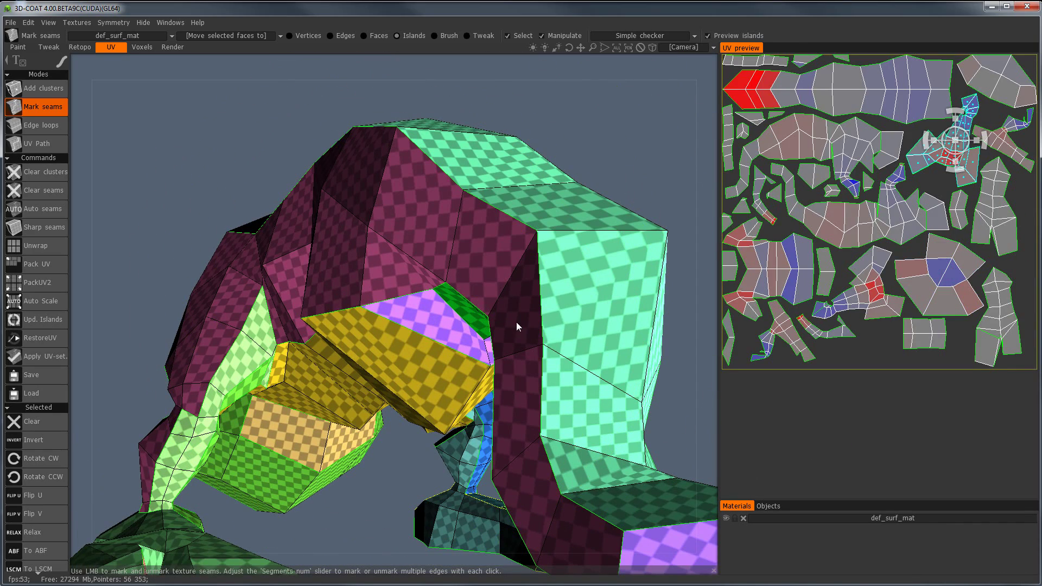
{"action": "left_click_drag", "start_coordinate": [461, 355], "coordinate": [440, 369], "text": "alt"}
{"action": "right_click_drag", "start_coordinate": [439, 369], "coordinate": [402, 375], "text": "alt"}
{"action": "left_click_drag", "start_coordinate": [402, 374], "coordinate": [235, 374], "text": "alt"}
{"action": "middle_click_drag", "start_coordinate": [236, 378], "coordinate": [224, 335]}
{"action": "right_click_drag", "start_coordinate": [224, 335], "coordinate": [326, 369], "text": "alt"}
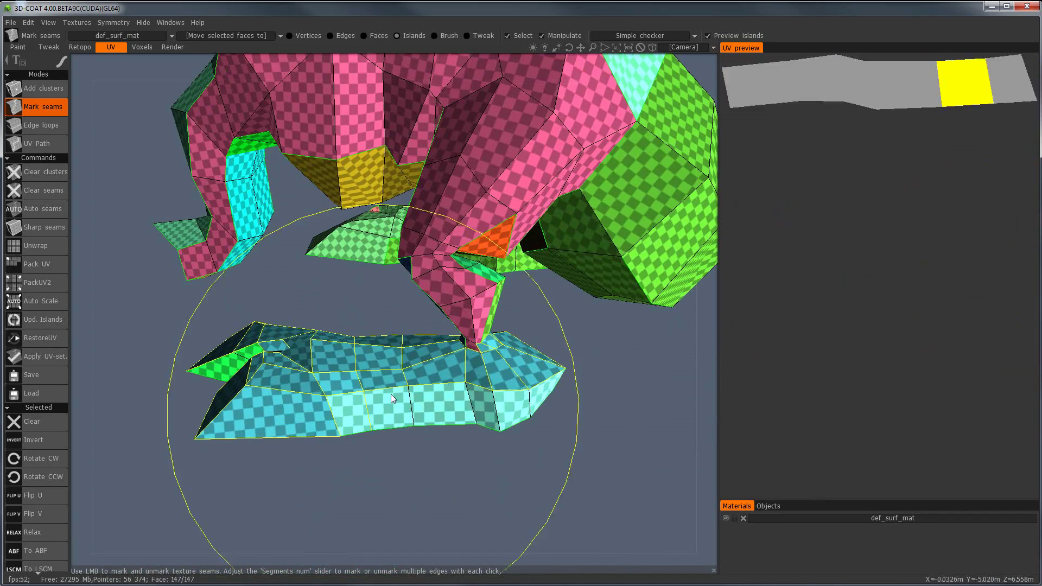
{"action": "left_click_drag", "start_coordinate": [355, 388], "coordinate": [337, 392], "text": "alt"}
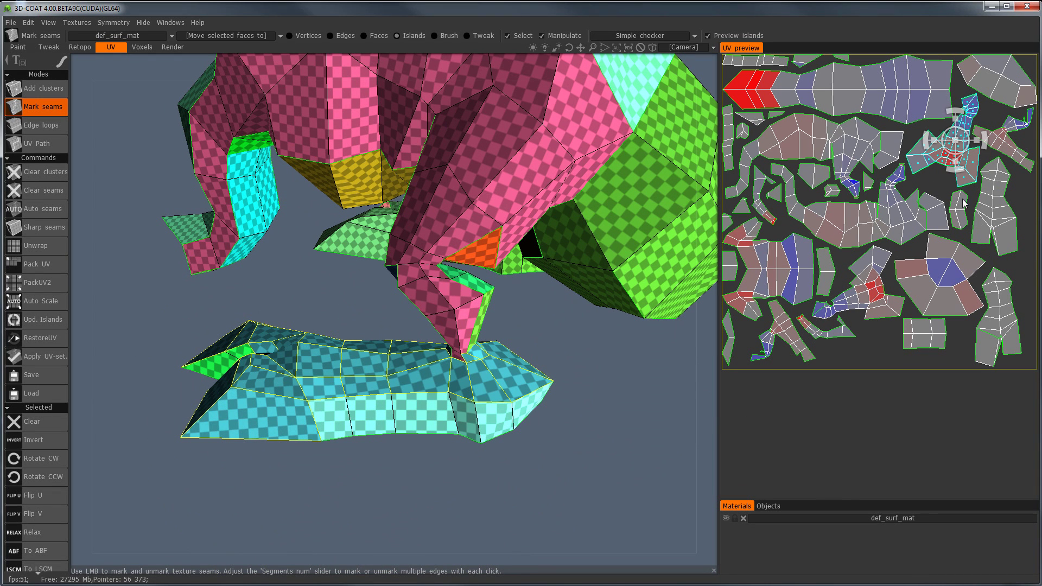
{"action": "left_click", "coordinate": [948, 164]}
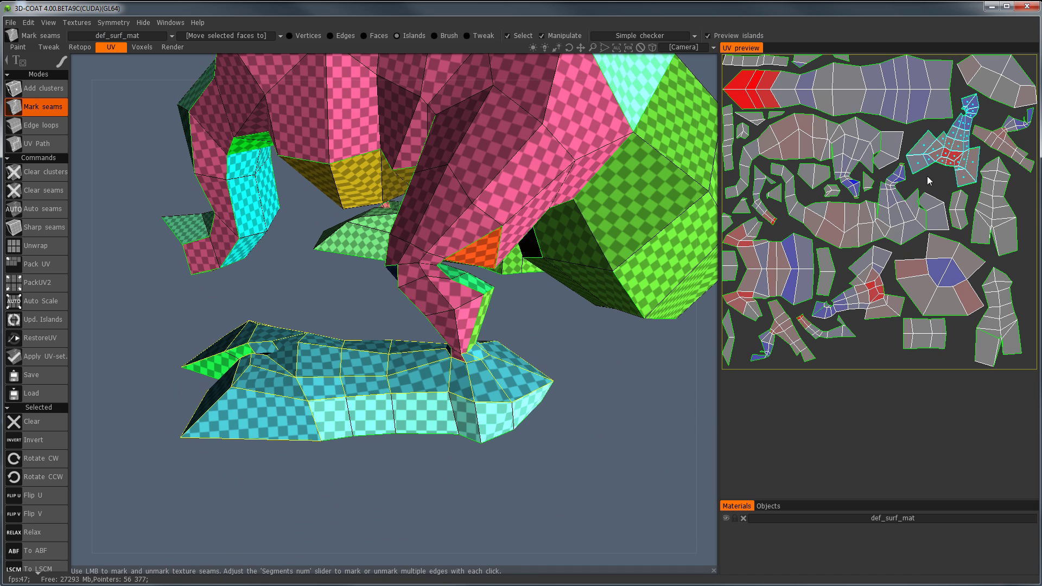
Clear the seams between the opposite foot's top and its side strip, continuing around the heel, to merge them.
{"action": "left_click_drag", "start_coordinate": [418, 365], "coordinate": [432, 377], "text": "alt"}
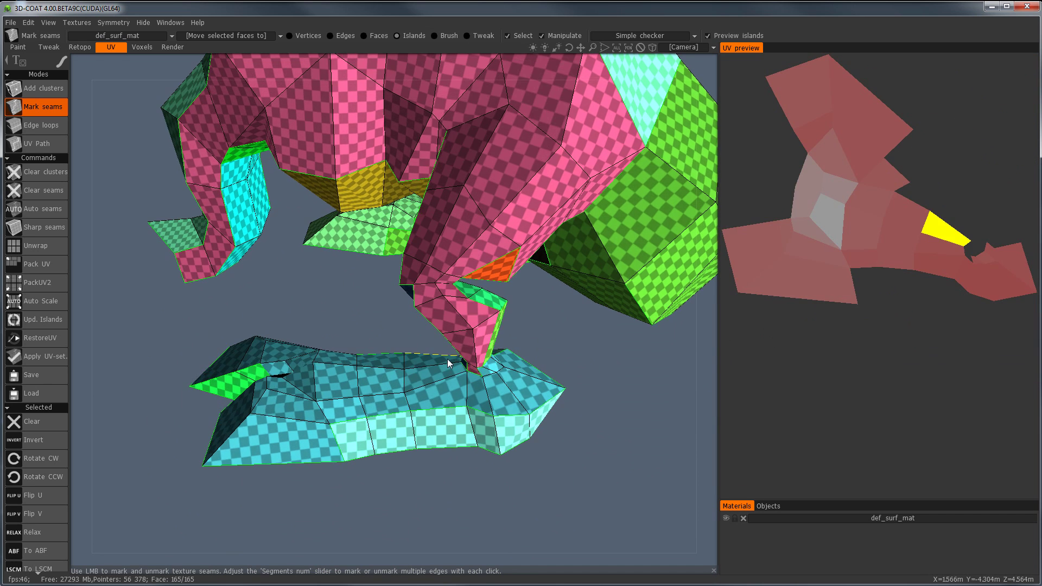
{"action": "middle_click_drag", "start_coordinate": [433, 388], "coordinate": [473, 333], "text": "alt"}
{"action": "right_click_drag", "start_coordinate": [473, 333], "coordinate": [424, 355], "text": "alt"}
{"action": "left_click", "coordinate": [364, 296]}
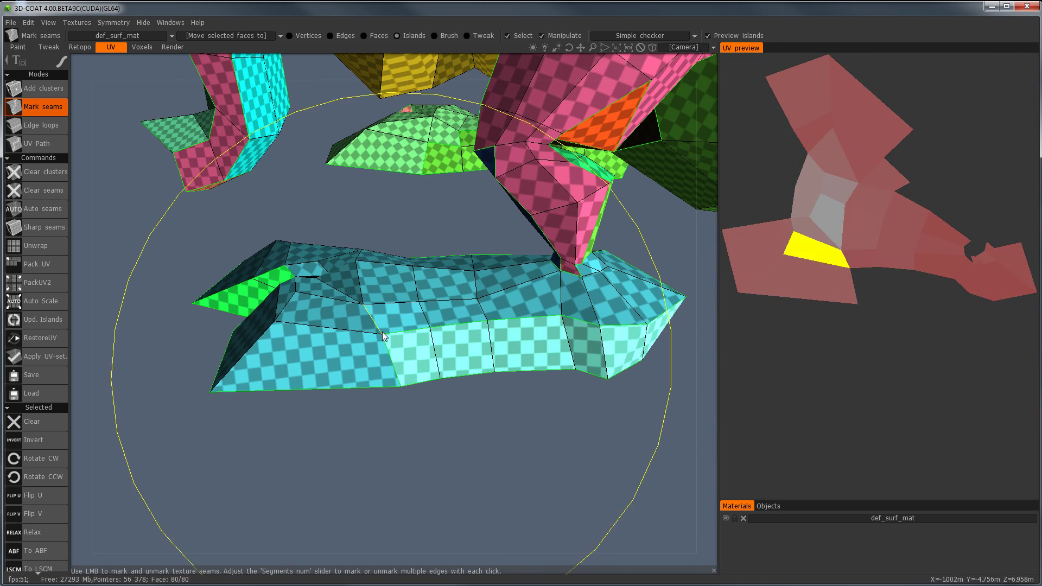
{"action": "left_click", "coordinate": [456, 328]}
{"action": "left_click", "coordinate": [527, 320]}
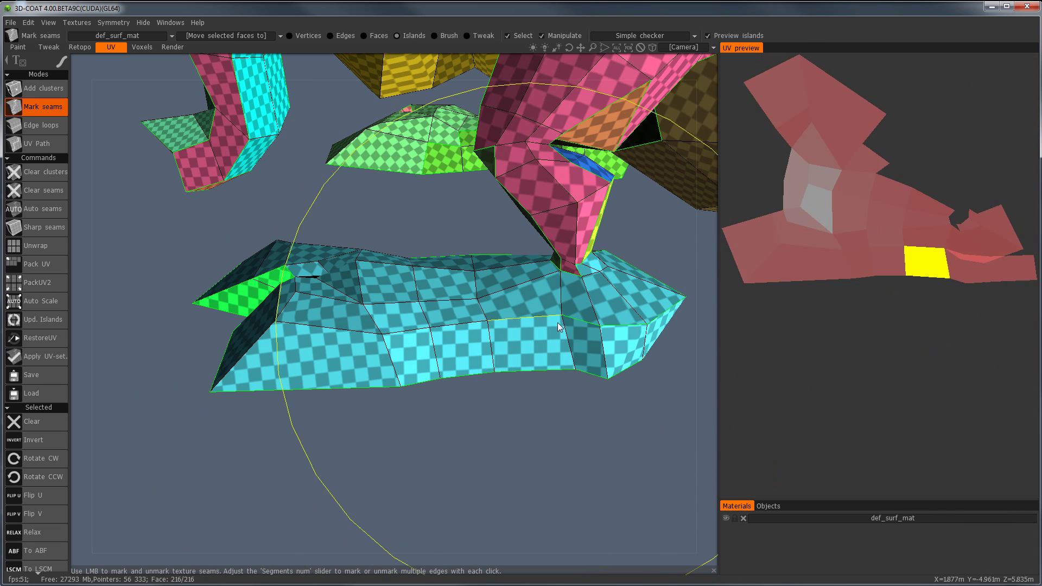
{"action": "left_click", "coordinate": [583, 321]}
{"action": "left_click", "coordinate": [623, 326]}
{"action": "mouse_move", "coordinate": [619, 311]}
{"action": "left_mouse_down", "text": "alt"}
{"action": "mouse_move", "coordinate": [602, 325]}
{"action": "mouse_move", "coordinate": [483, 333]}
{"action": "mouse_move", "coordinate": [532, 312]}
{"action": "left_mouse_up", "text": "alt"}
{"action": "left_click", "coordinate": [482, 328]}
{"action": "left_click", "coordinate": [466, 328]}
Rework the seams around the opposite foot's ankle so the ankle faces join the leg and separate from the foot.
{"action": "scroll", "coordinate": [532, 311], "scroll_direction": "up", "scroll_amount": 5}
{"action": "left_click_drag", "start_coordinate": [587, 252], "coordinate": [529, 246], "text": "alt"}
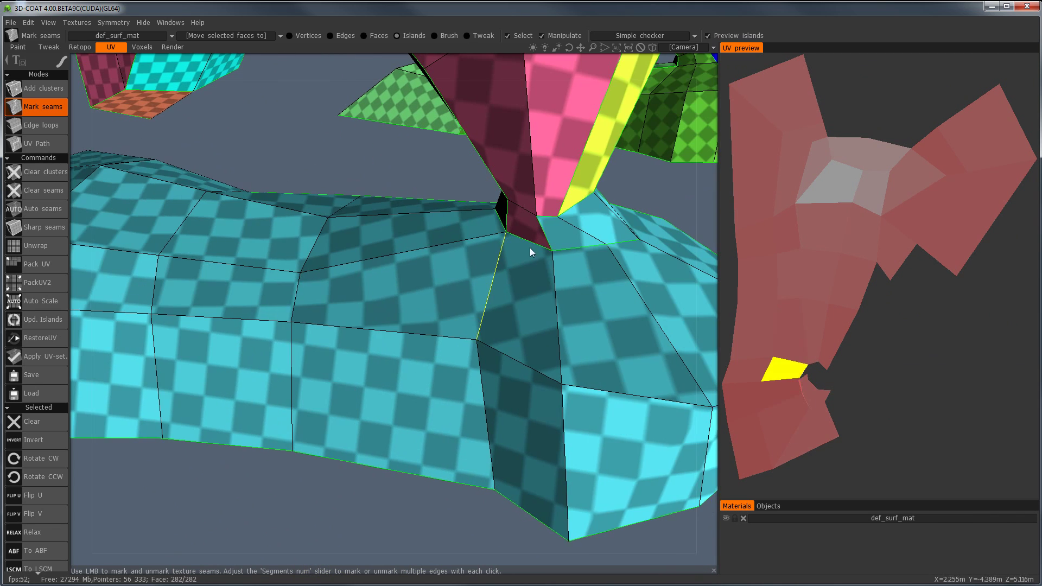
{"action": "left_click", "coordinate": [546, 213]}
{"action": "left_click", "coordinate": [555, 221]}
{"action": "left_click_drag", "start_coordinate": [599, 240], "coordinate": [377, 276], "text": "alt"}
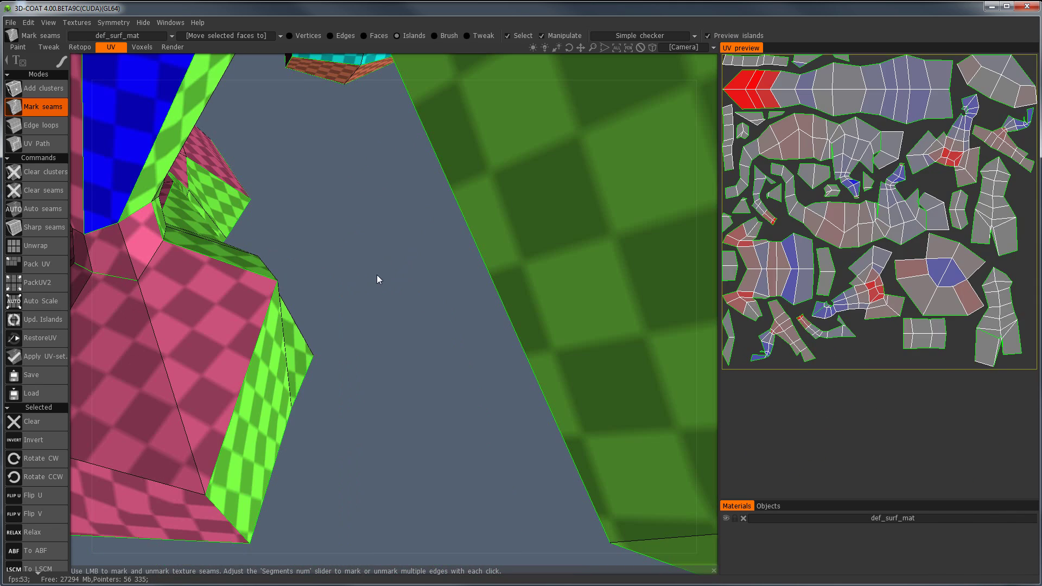
{"action": "left_click", "coordinate": [153, 260]}
{"action": "mouse_move", "coordinate": [158, 271]}
{"action": "left_mouse_down", "text": "alt"}
{"action": "mouse_move", "coordinate": [421, 287]}
{"action": "mouse_move", "coordinate": [311, 290]}
{"action": "mouse_move", "coordinate": [337, 275]}
{"action": "mouse_move", "coordinate": [375, 305]}
{"action": "mouse_move", "coordinate": [272, 274]}
{"action": "mouse_move", "coordinate": [346, 304]}
{"action": "left_mouse_up", "text": "alt"}
{"action": "scroll", "coordinate": [265, 279], "scroll_direction": "down", "scroll_amount": 4}
{"action": "left_click", "coordinate": [226, 207]}
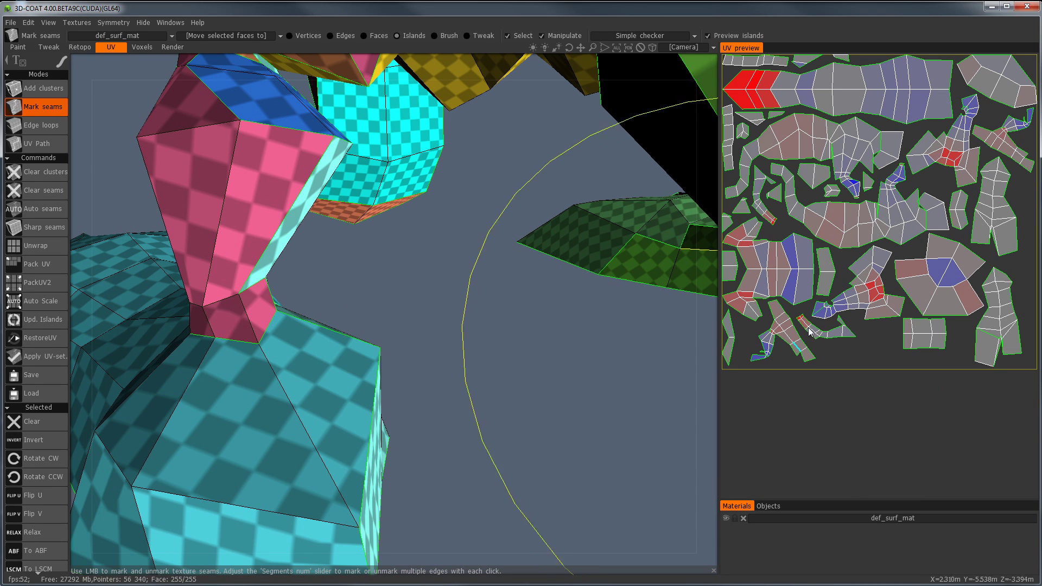
Unwrap the edited islands and pack them with PackUV2 into the 0 to 1.000 range in U and V.
{"action": "left_click_drag", "start_coordinate": [690, 324], "coordinate": [440, 308]}
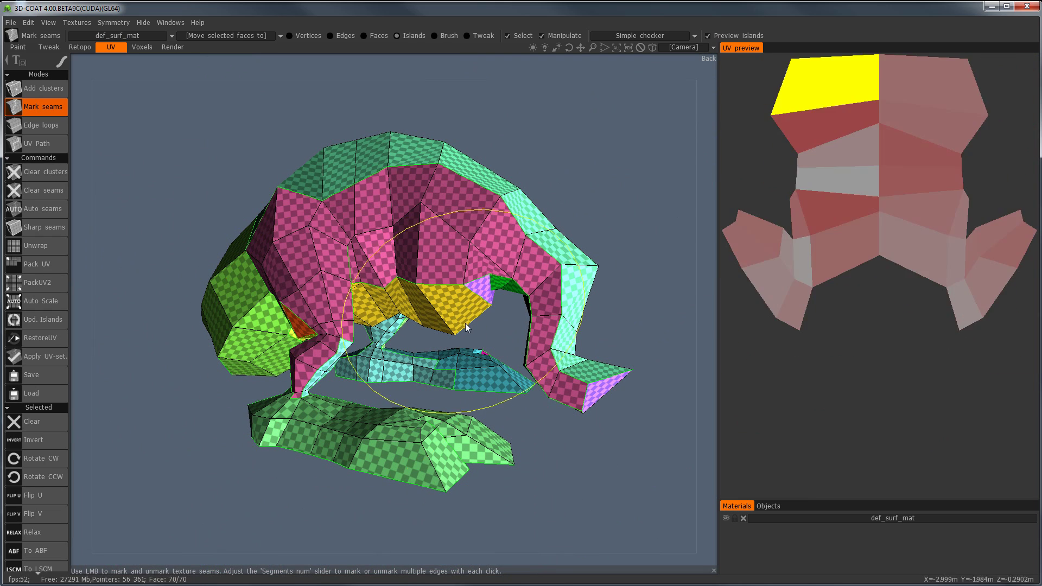
{"action": "left_click_drag", "start_coordinate": [414, 190], "coordinate": [375, 203], "text": "alt"}
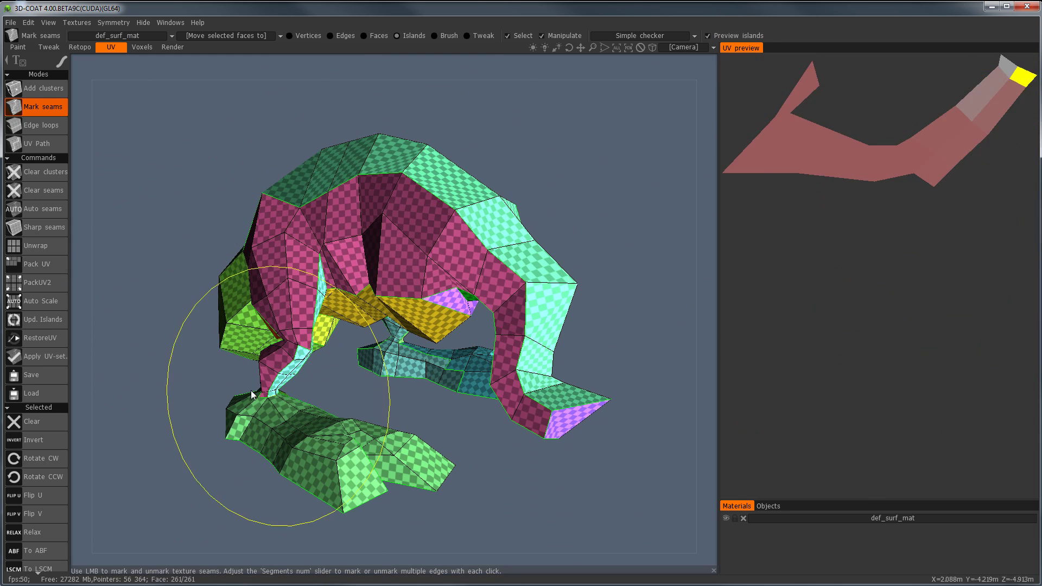
{"action": "left_click", "coordinate": [34, 245]}
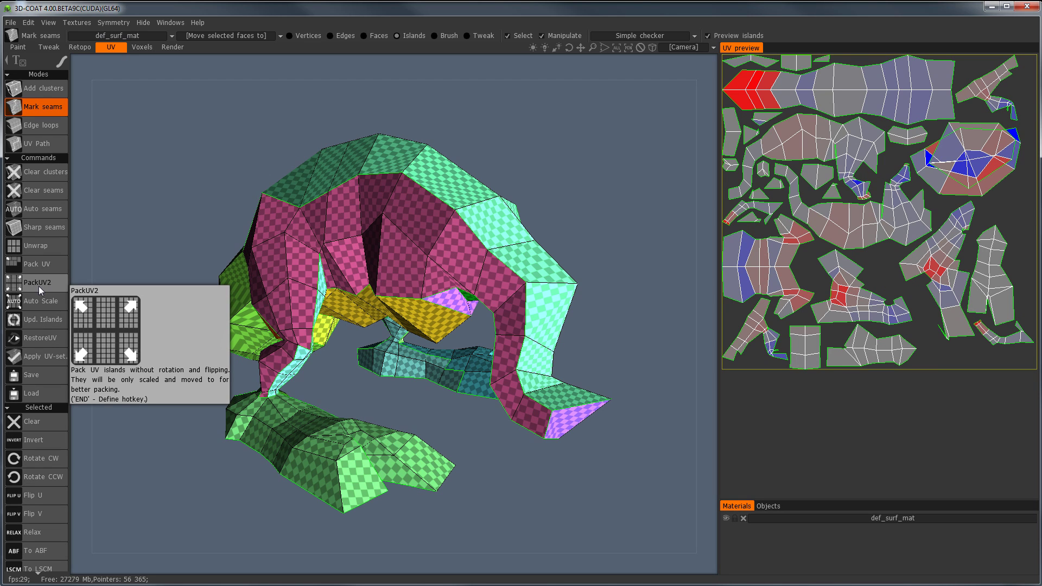
{"action": "left_click", "coordinate": [39, 290]}
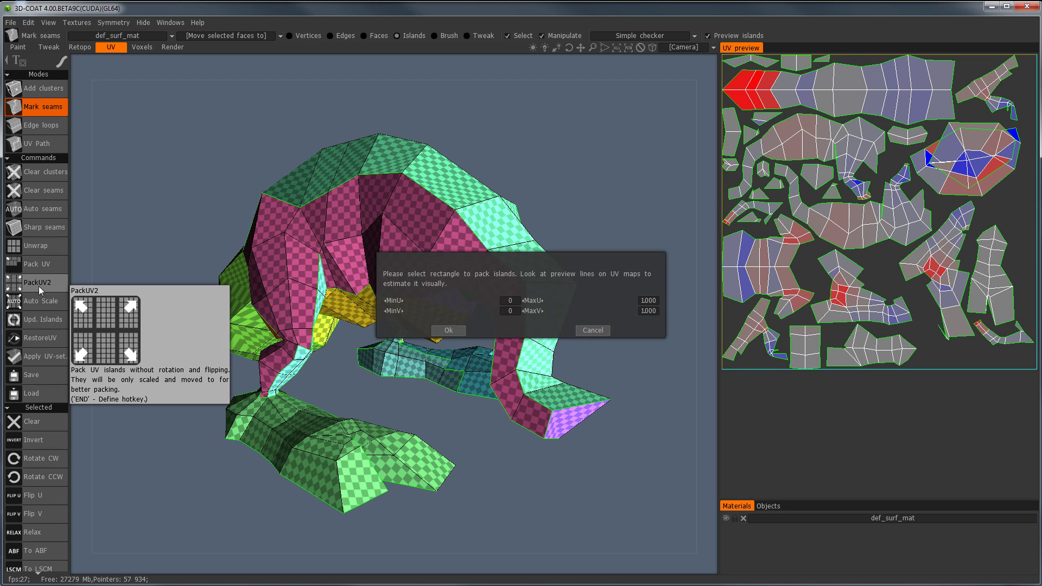
{"action": "left_click", "coordinate": [434, 329]}
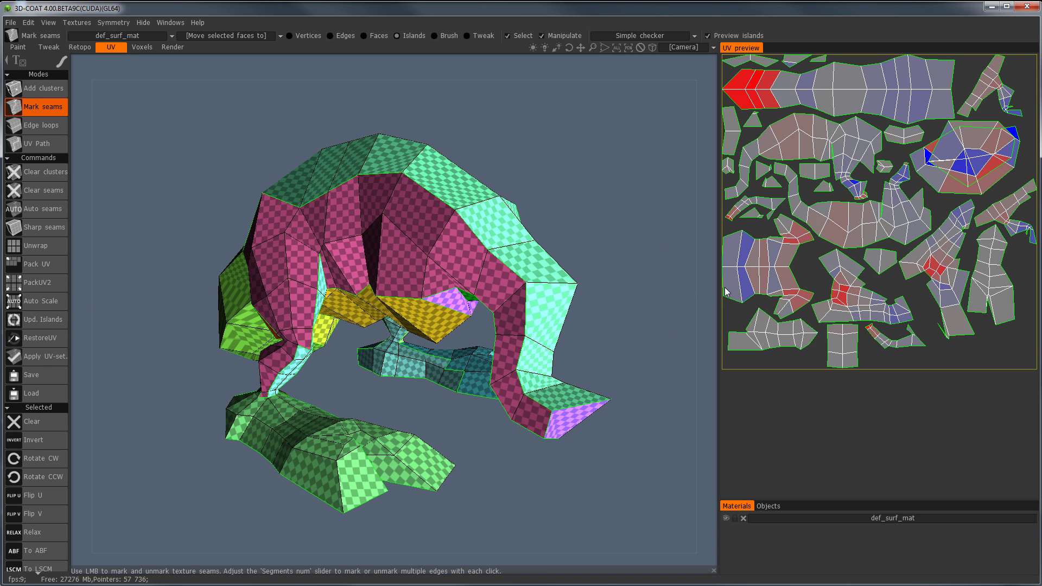
Move the small curved island along the lower edge of the UV layout and apply the UV set, confirming the operation.
{"action": "left_click", "coordinate": [891, 345]}
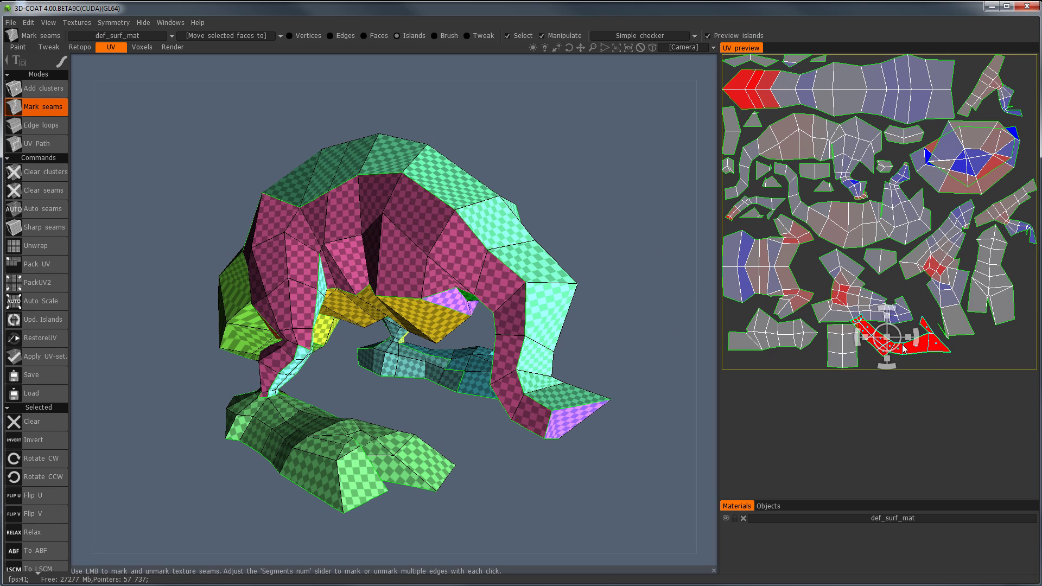
{"action": "left_click_drag", "start_coordinate": [893, 347], "coordinate": [958, 350]}
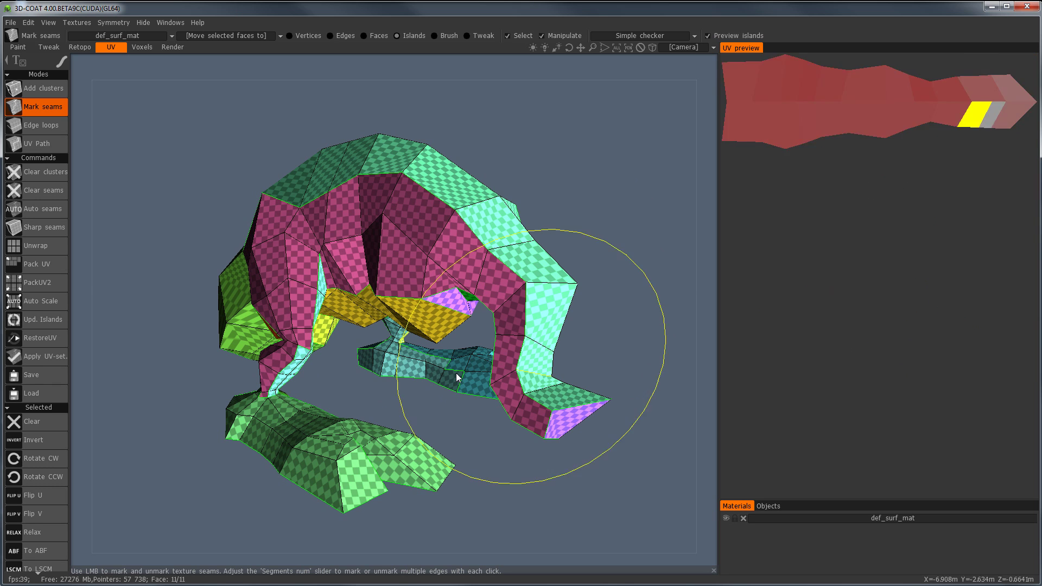
{"action": "left_click", "coordinate": [49, 357]}
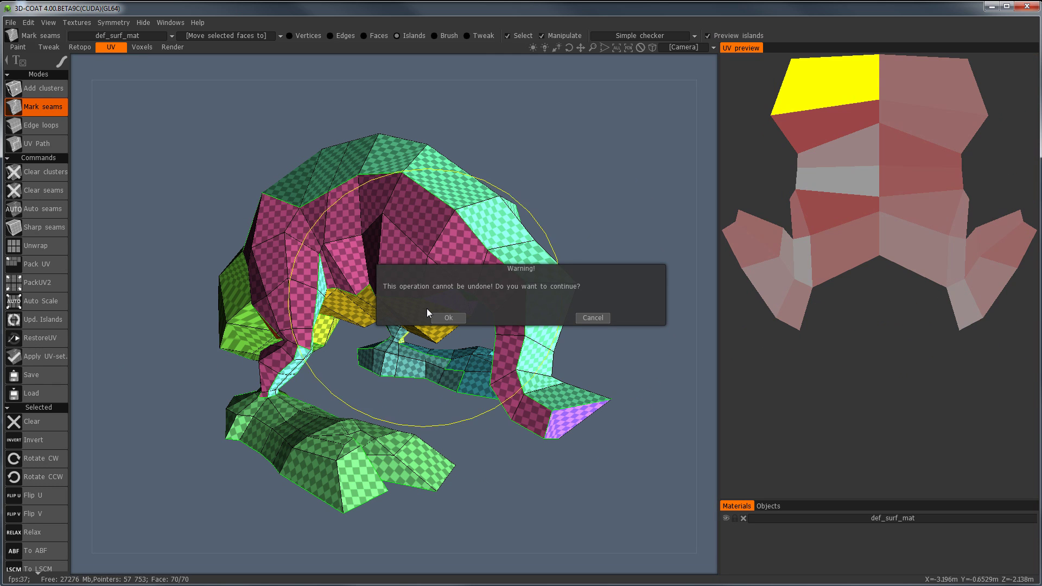
{"action": "left_click", "coordinate": [443, 317]}
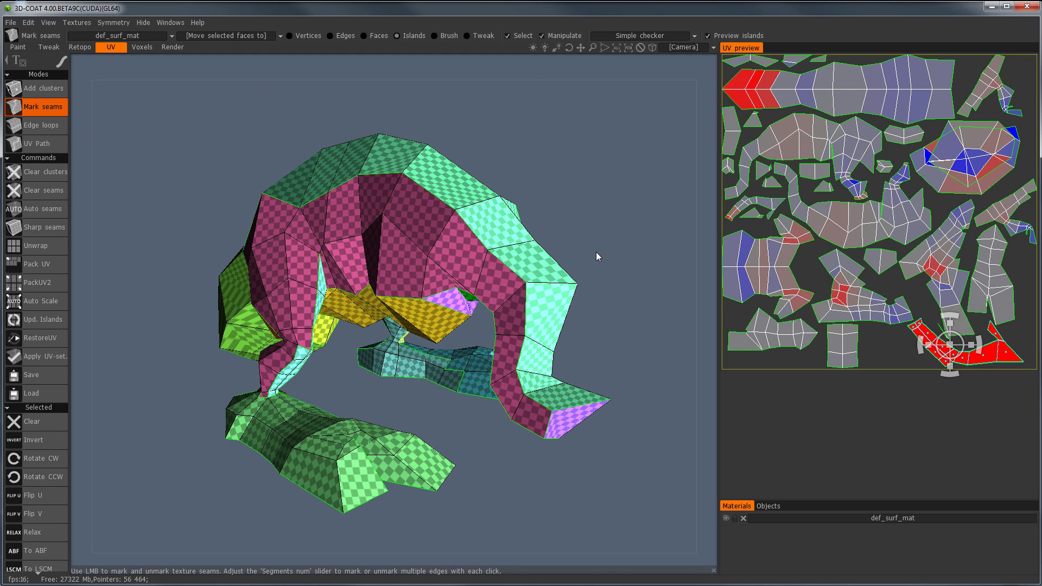
Switch to the Paint workspace, open the model export and cancel it without saving a file.
{"action": "left_click", "coordinate": [18, 47]}
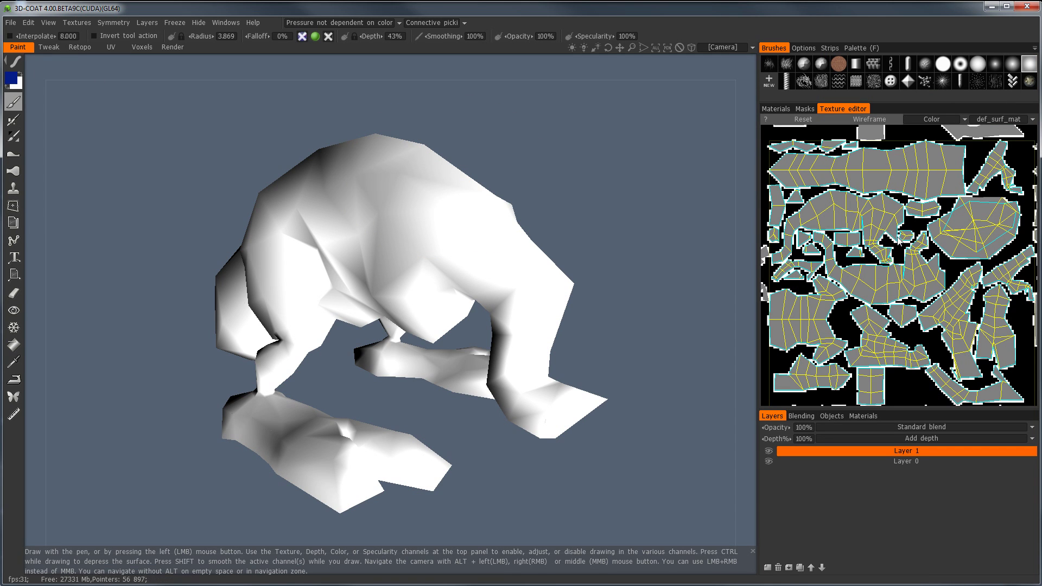
{"action": "left_click", "coordinate": [10, 22]}
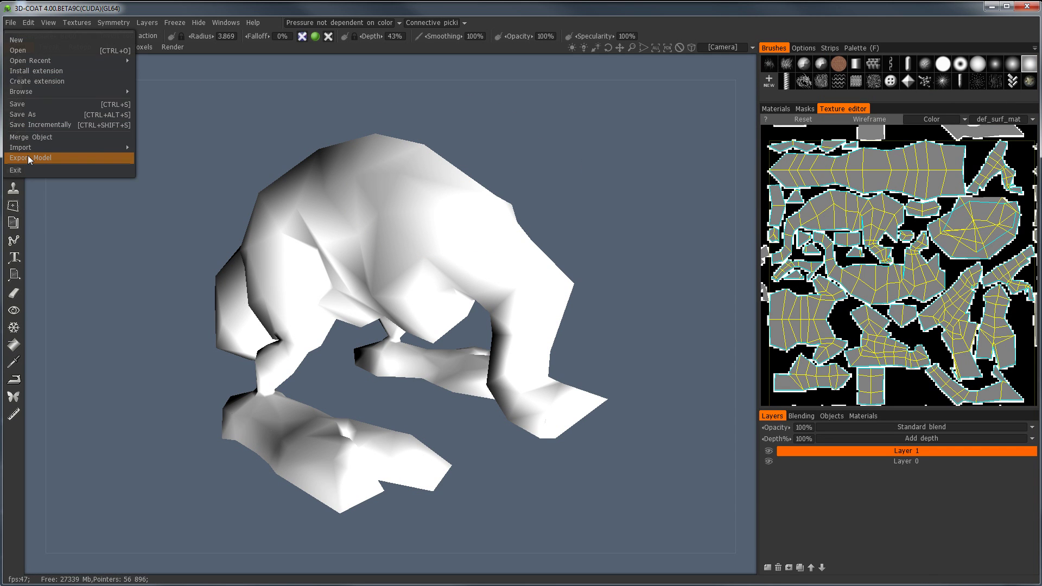
{"action": "left_click", "coordinate": [28, 155]}
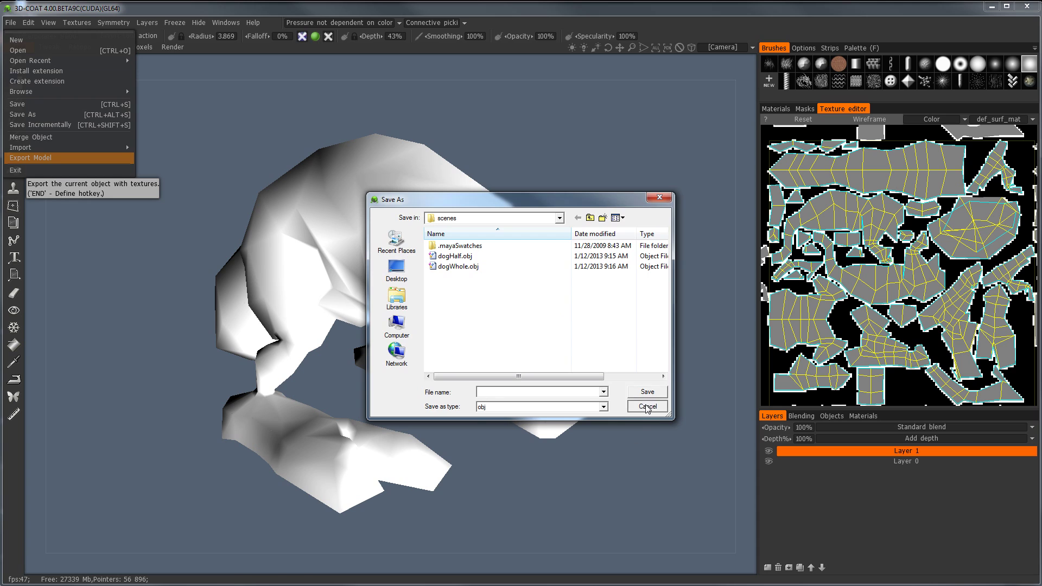
{"action": "left_click", "coordinate": [646, 407]}
{"action": "left_click_drag", "start_coordinate": [473, 254], "coordinate": [442, 242], "text": "alt"}
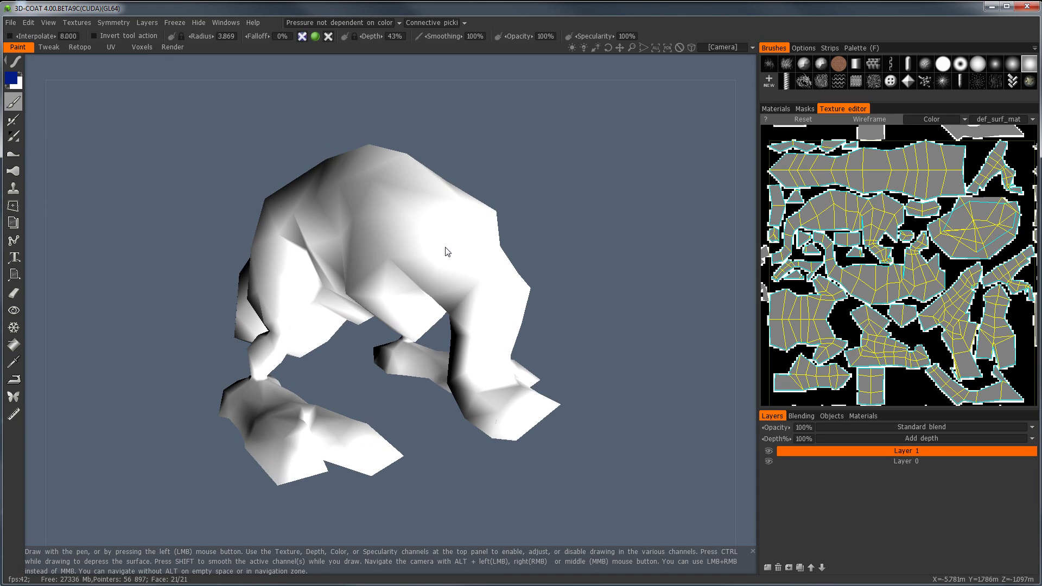